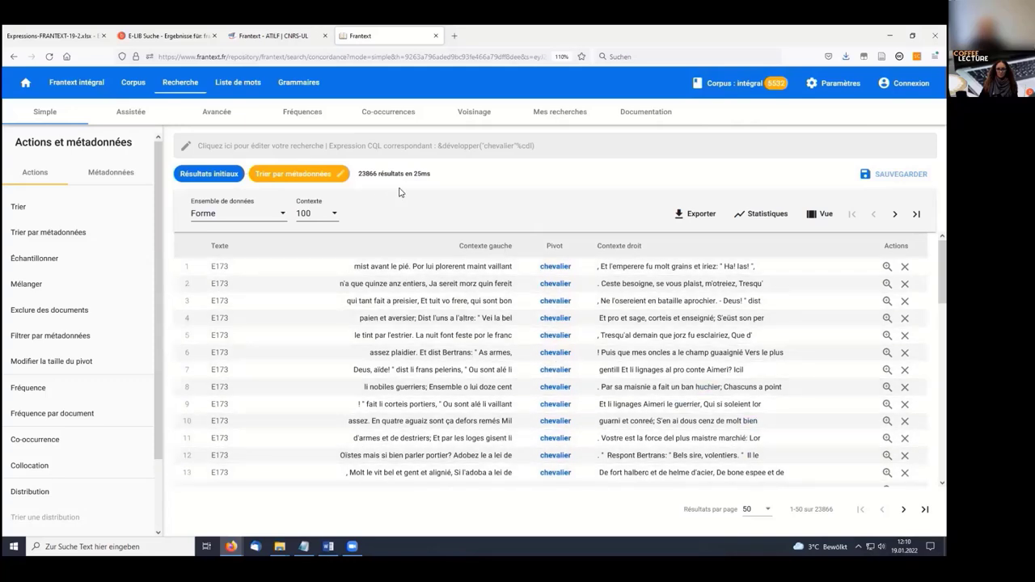
View the expanded text passage of the first chevalier result and its work and edition details, returning to the concordance
{"action": "double_click", "coordinate": [362, 173]}
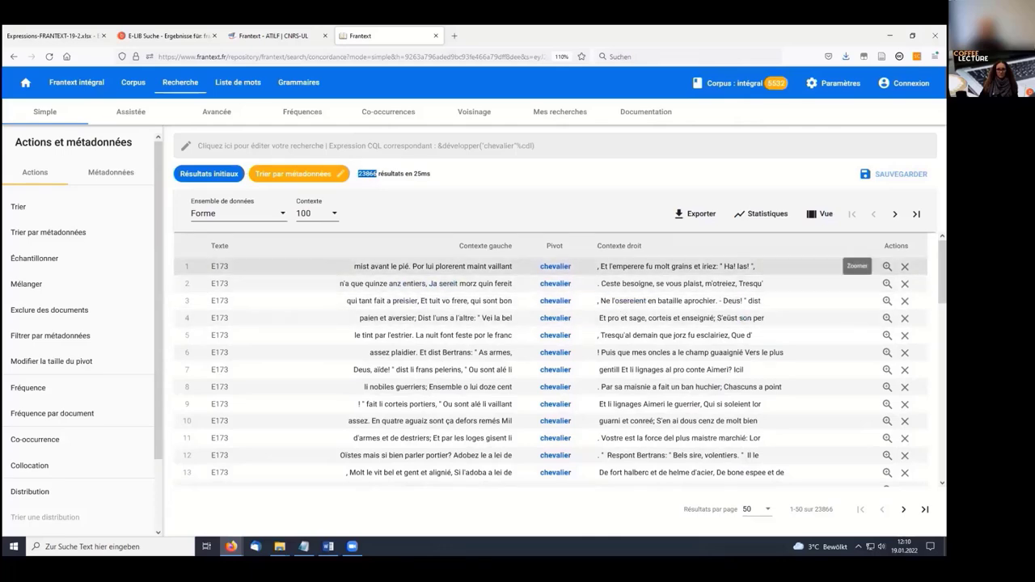
{"action": "left_click", "coordinate": [887, 267]}
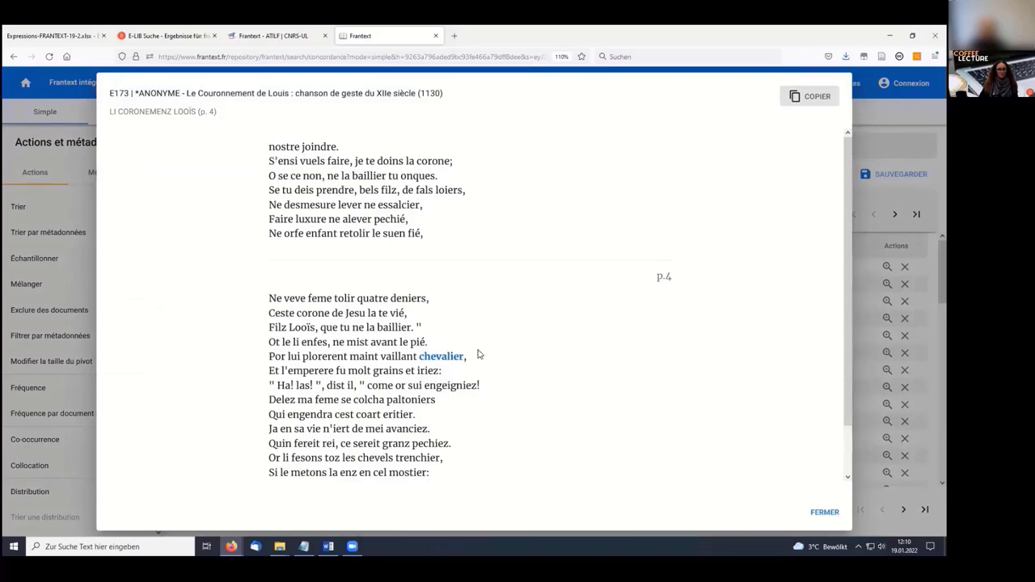
{"action": "left_click", "coordinate": [247, 96]}
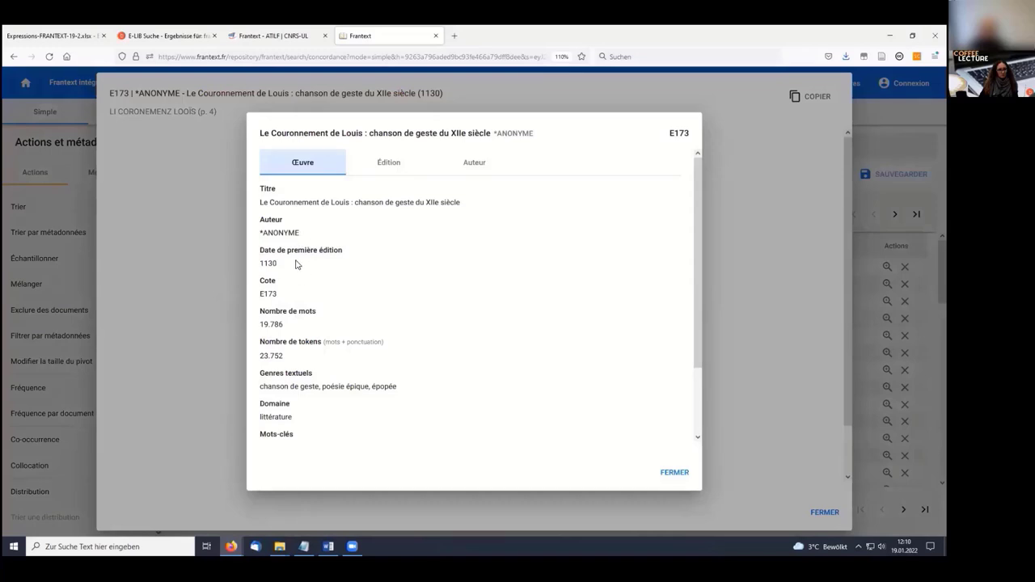
{"action": "left_click", "coordinate": [393, 167]}
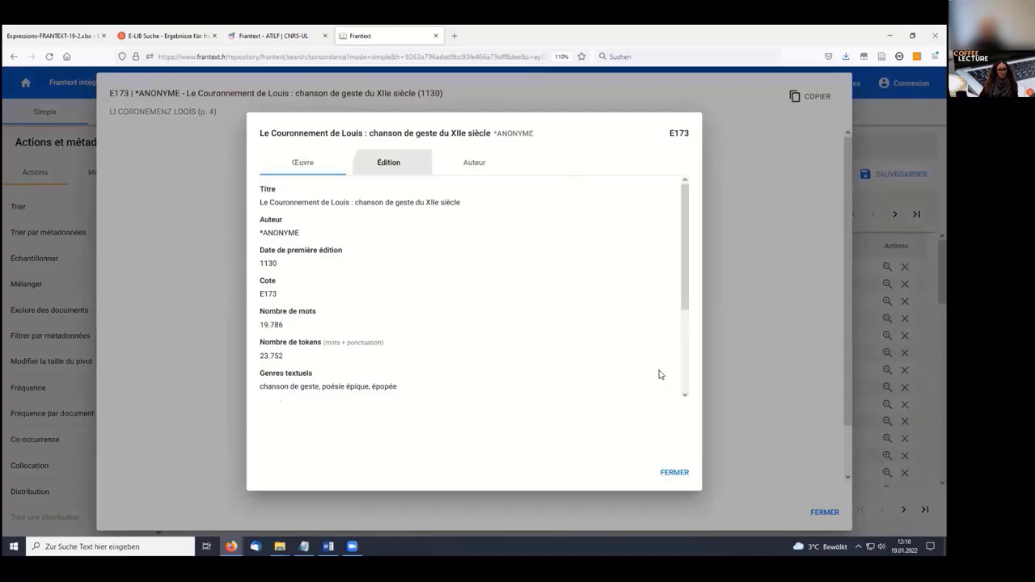
{"action": "left_click", "coordinate": [768, 480]}
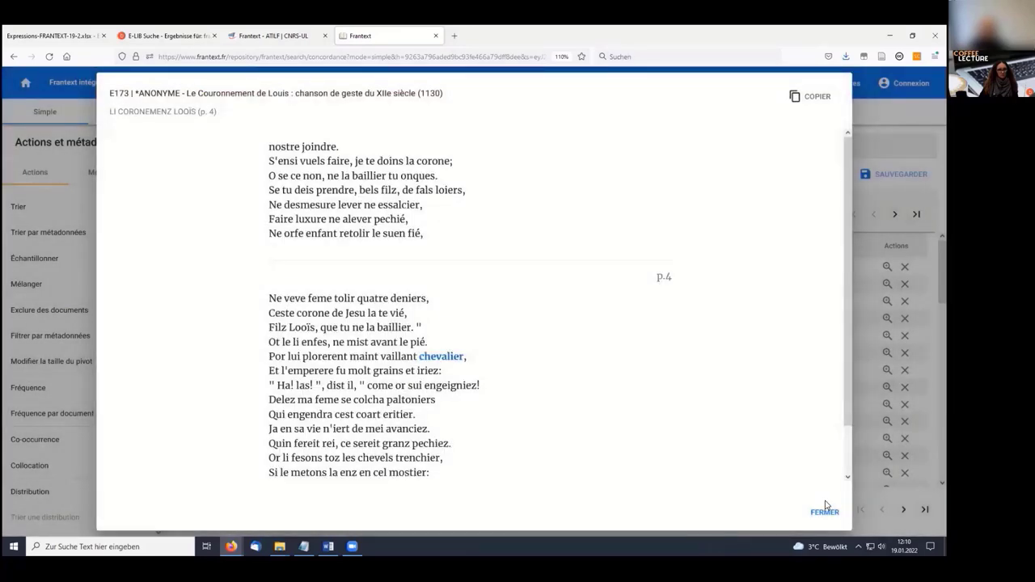
{"action": "left_click", "coordinate": [825, 512]}
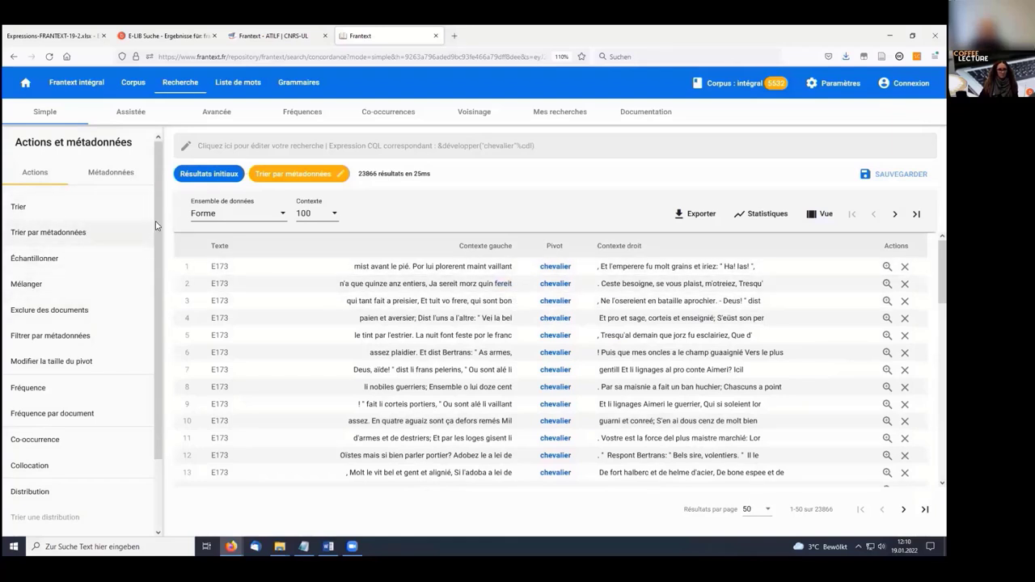
Calculate the distribution of the chevalier results by Date using periods of 100 years
{"action": "scroll", "coordinate": [156, 258], "scroll_direction": "down", "scroll_amount": 1}
{"action": "left_click_drag", "start_coordinate": [156, 259], "coordinate": [159, 297]}
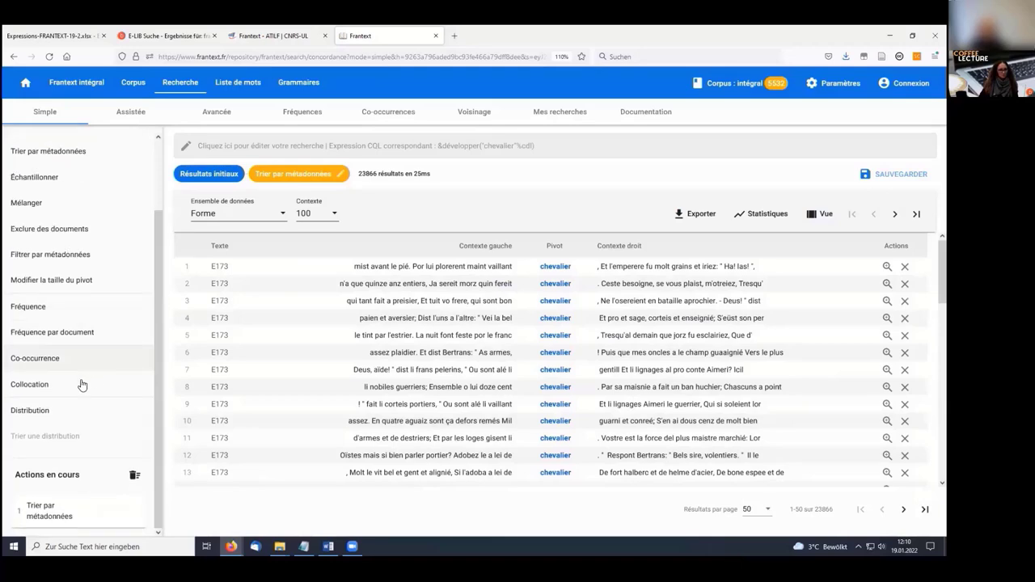
{"action": "left_click", "coordinate": [50, 412]}
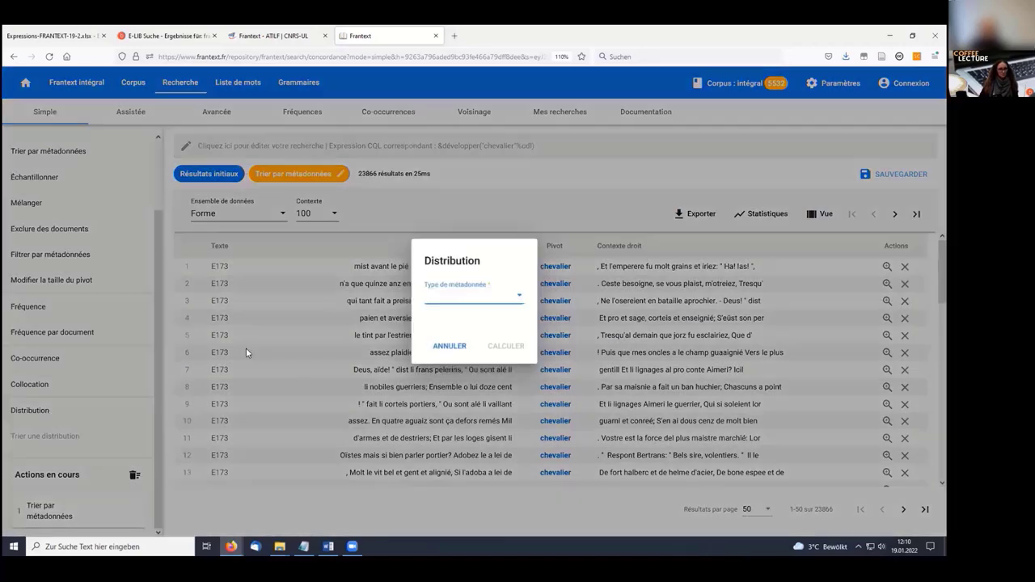
{"action": "left_click", "coordinate": [455, 296]}
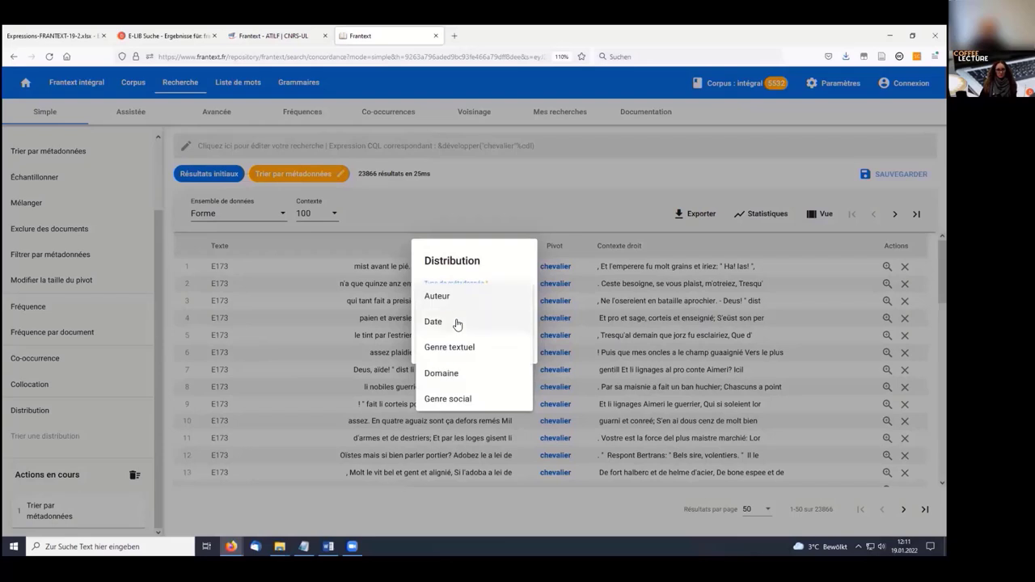
{"action": "left_click", "coordinate": [454, 324]}
{"action": "left_click", "coordinate": [406, 317]}
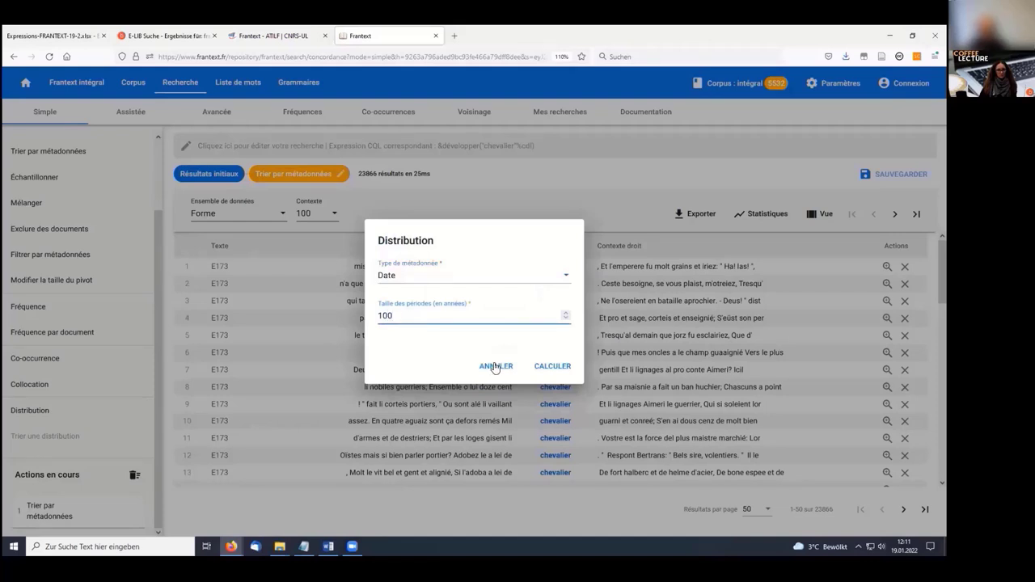
{"action": "left_click", "coordinate": [547, 373]}
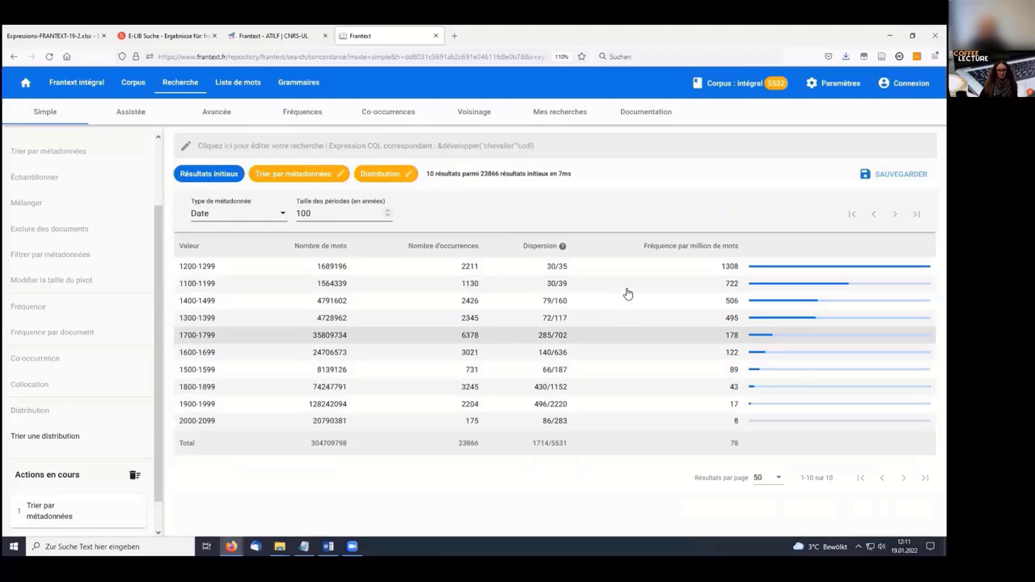
Sort the distribution chronologically by Valeur, with the earliest period first
{"action": "left_click", "coordinate": [205, 247]}
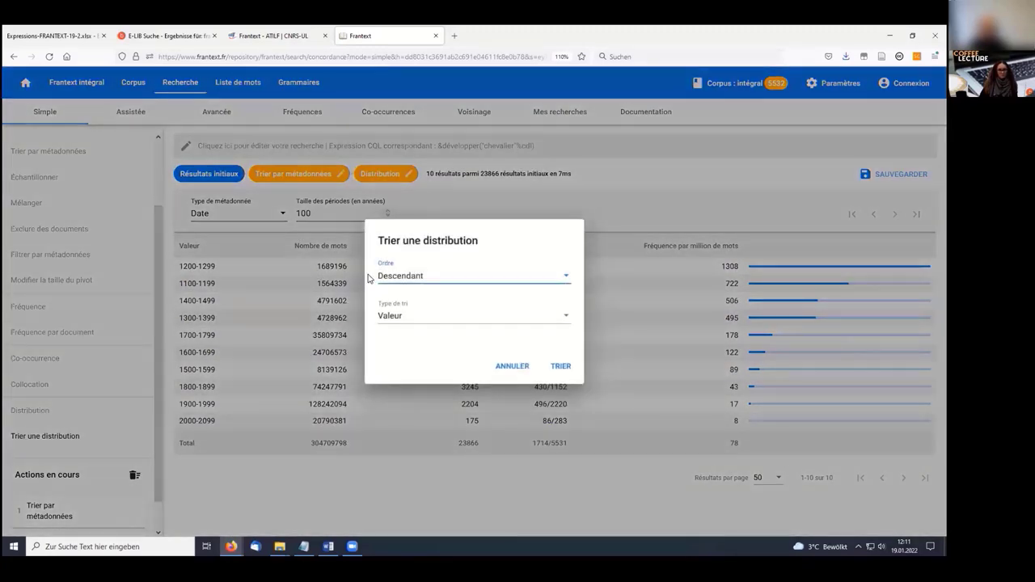
{"action": "left_click", "coordinate": [382, 278]}
{"action": "left_click", "coordinate": [400, 241]}
{"action": "left_click", "coordinate": [561, 366]}
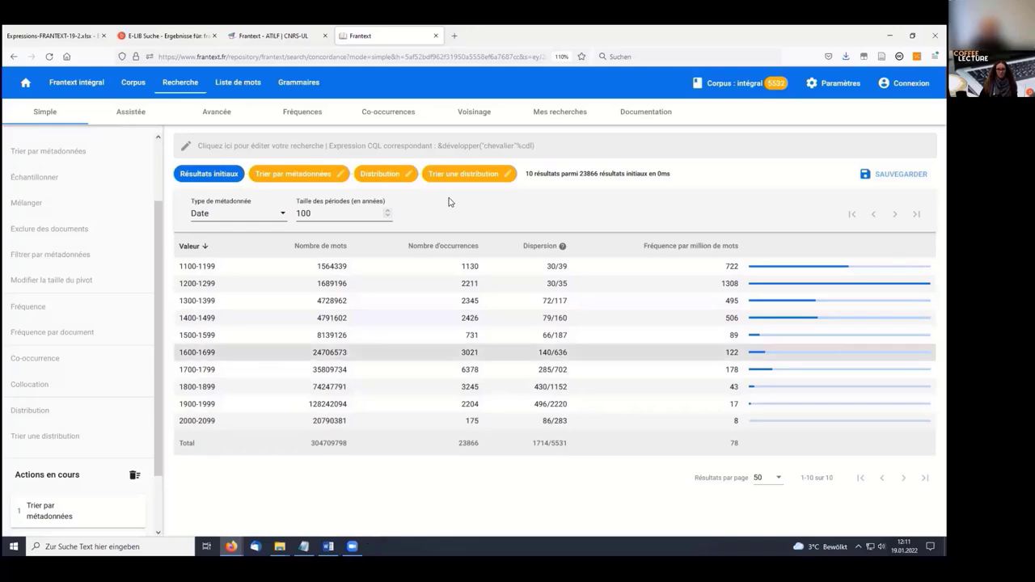
Return to the concordance sorted by metadata and display Catégorie together with Forme in the results
{"action": "left_click", "coordinate": [408, 174]}
{"action": "left_click", "coordinate": [497, 367]}
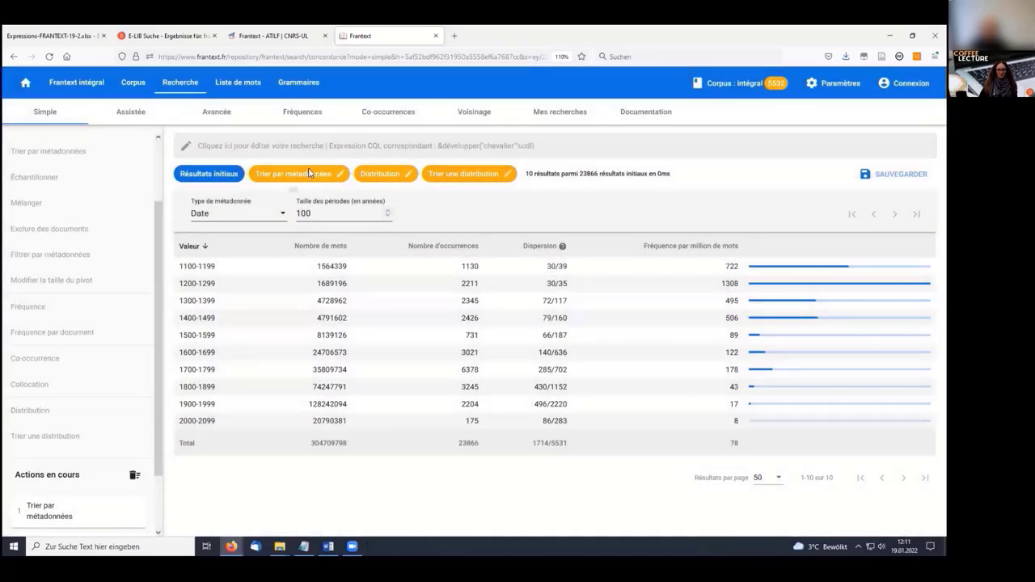
{"action": "left_click", "coordinate": [306, 174]}
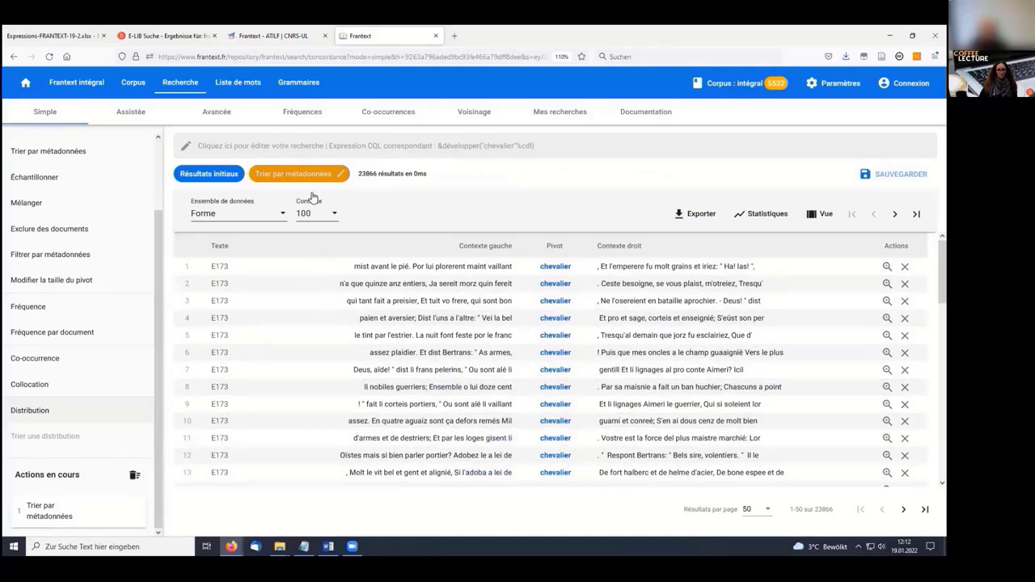
{"action": "left_click", "coordinate": [284, 215]}
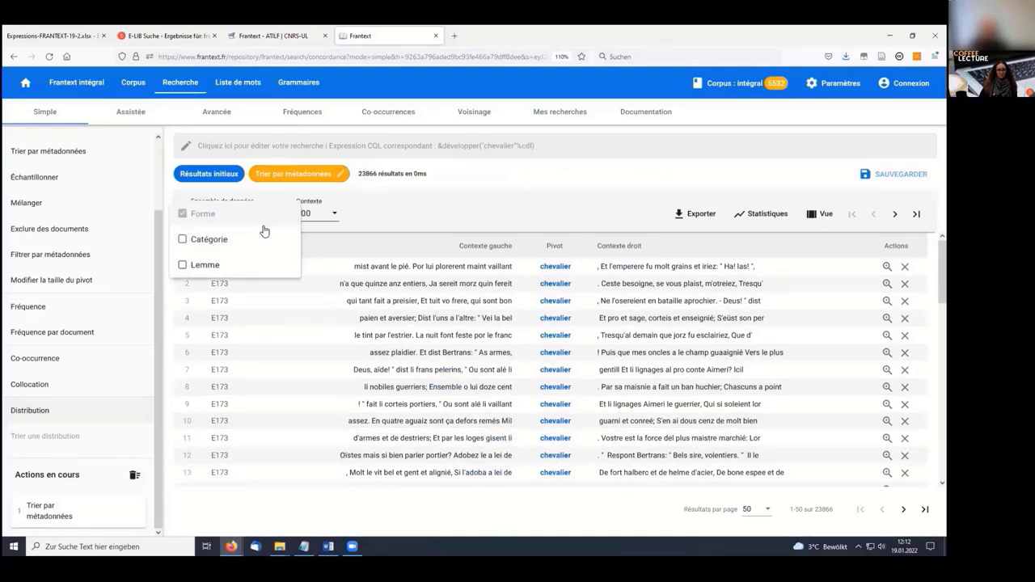
{"action": "left_click", "coordinate": [191, 240]}
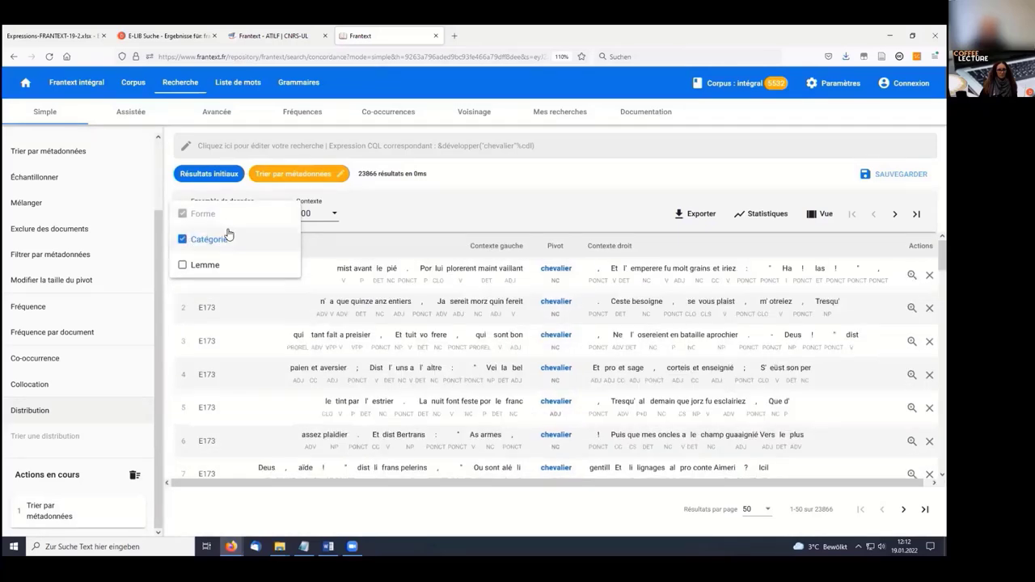
{"action": "left_click", "coordinate": [457, 213]}
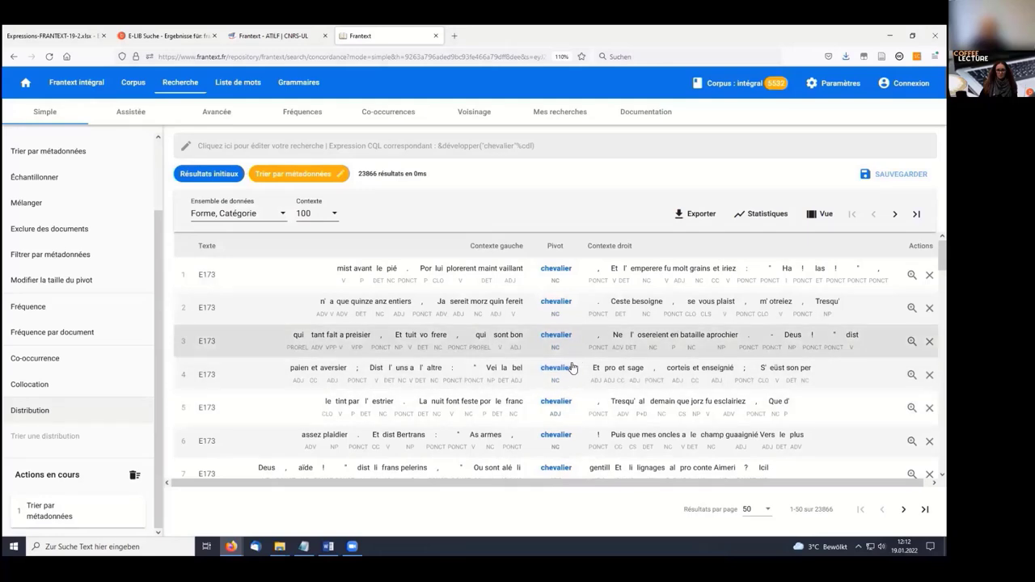
Examine the grammatical categories assigned to the pivot word chevalier across the first three result pages, including the meaning of the NP tag
{"action": "scroll", "coordinate": [555, 352], "scroll_direction": "down", "scroll_amount": 3}
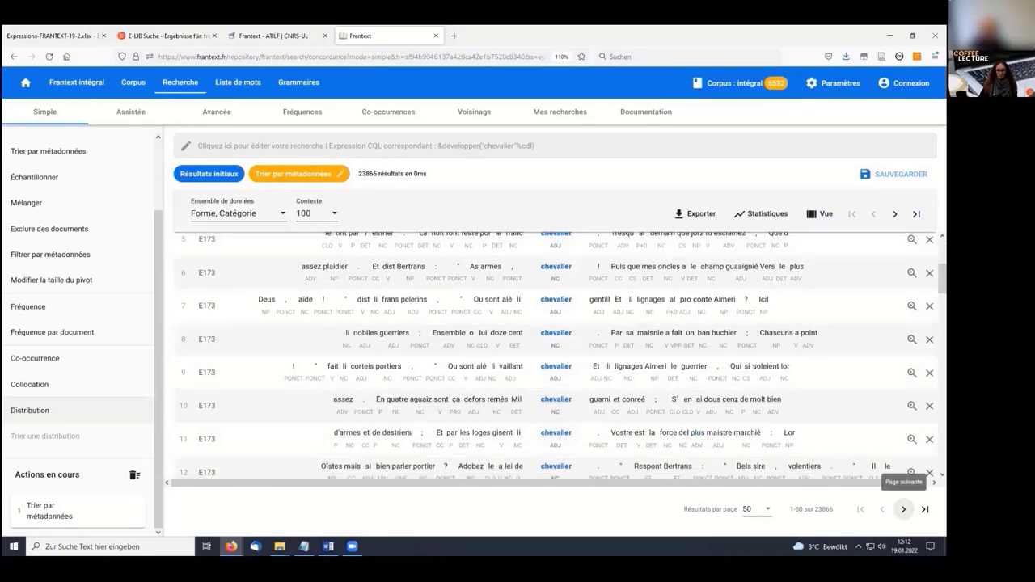
{"action": "left_click", "coordinate": [903, 510]}
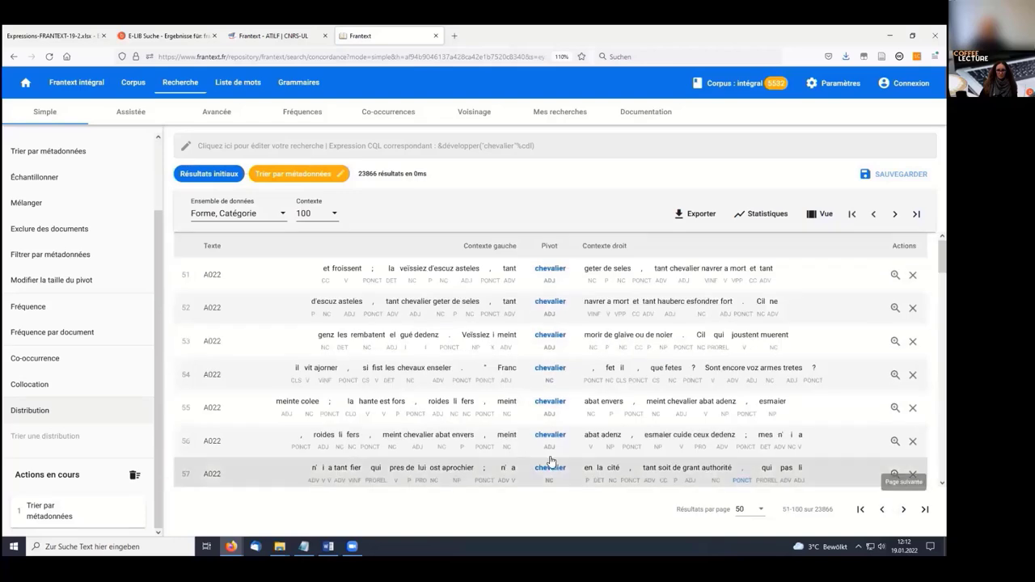
{"action": "left_click", "coordinate": [903, 510]}
{"action": "scroll", "coordinate": [713, 446], "scroll_direction": "down", "scroll_amount": 5}
{"action": "scroll", "coordinate": [713, 446], "scroll_direction": "down", "scroll_amount": 7}
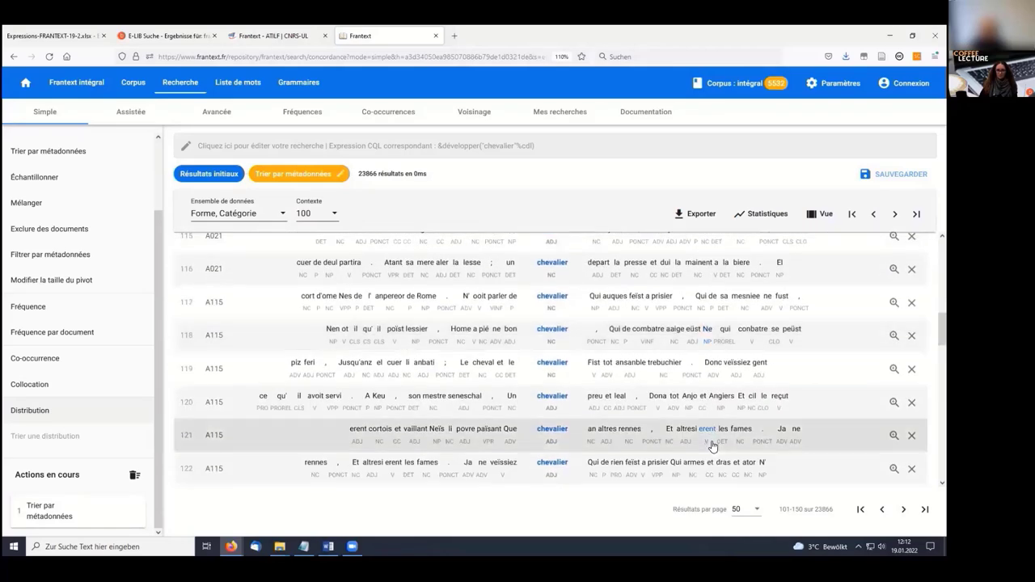
{"action": "scroll", "coordinate": [713, 446], "scroll_direction": "down", "scroll_amount": 5}
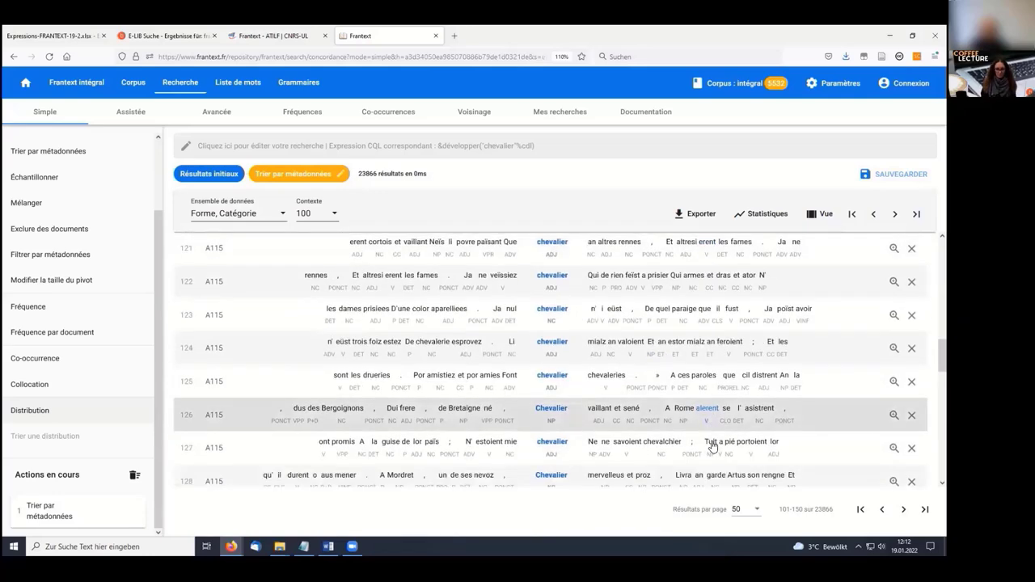
{"action": "scroll", "coordinate": [713, 446], "scroll_direction": "down", "scroll_amount": 3}
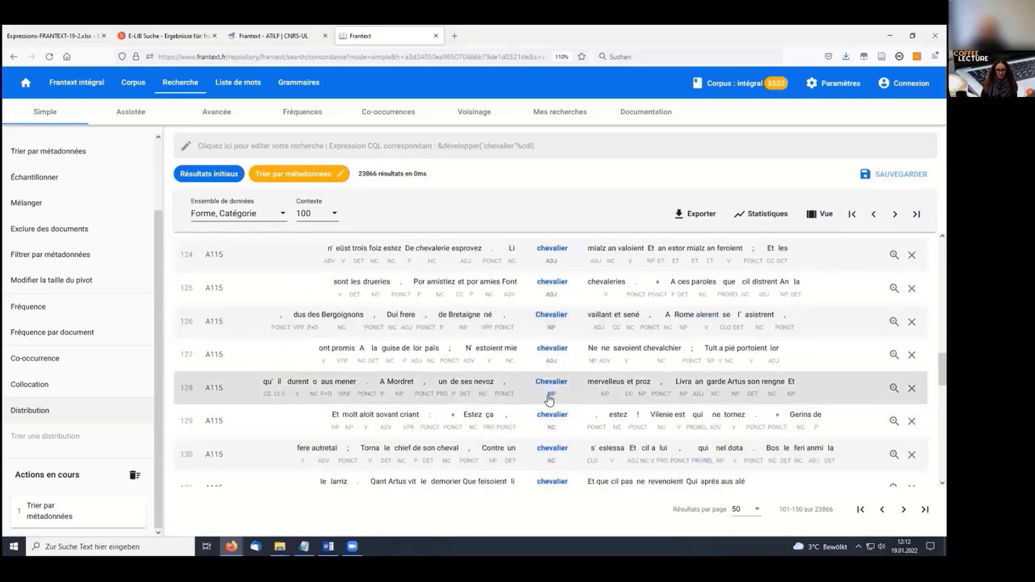
{"action": "mouse_move", "coordinate": [551, 398]}
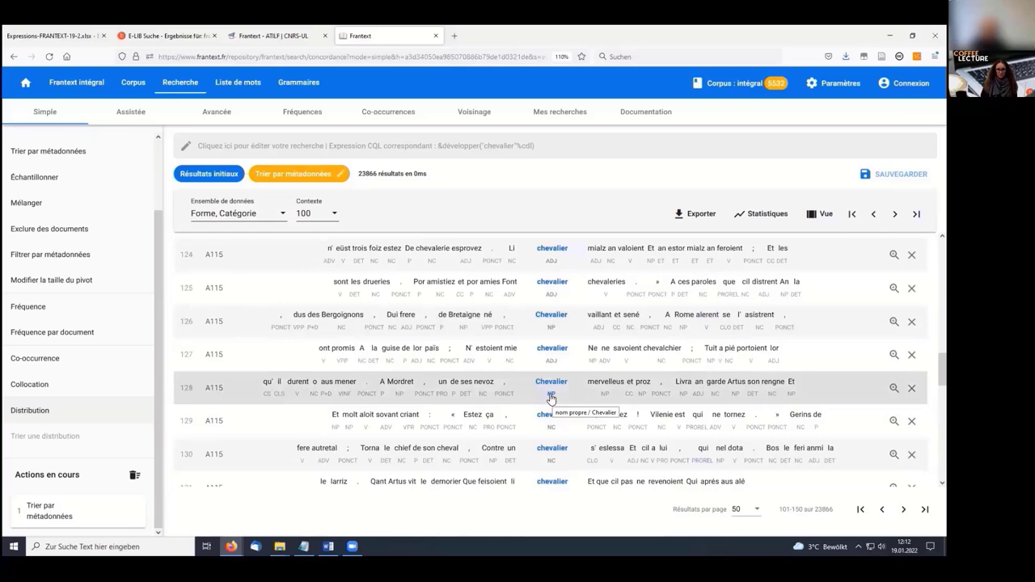
{"action": "scroll", "coordinate": [550, 395], "scroll_direction": "up", "scroll_amount": 6}
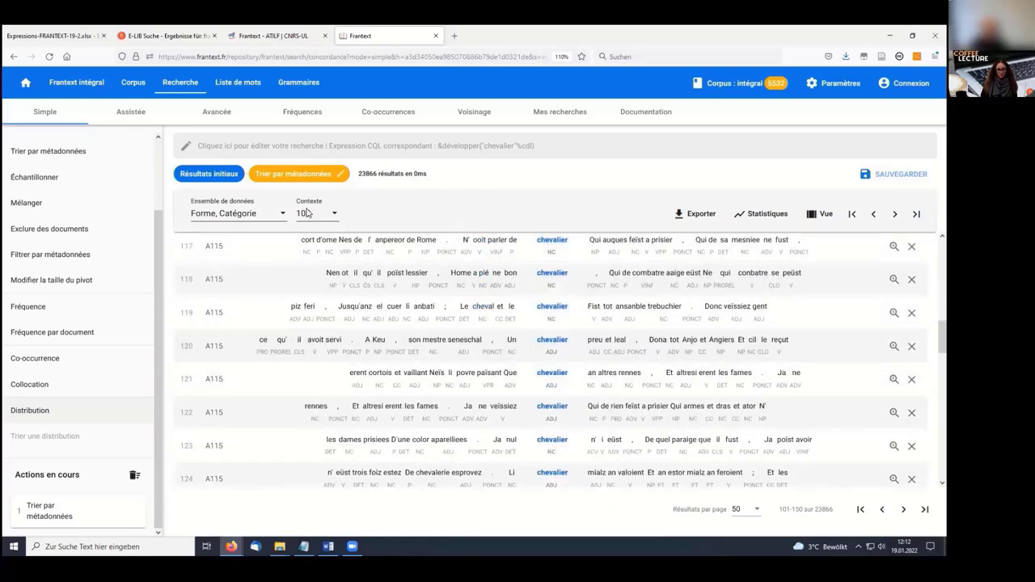
Start an assisted search with CHEVALIER as the form of the first word
{"action": "left_click", "coordinate": [136, 116]}
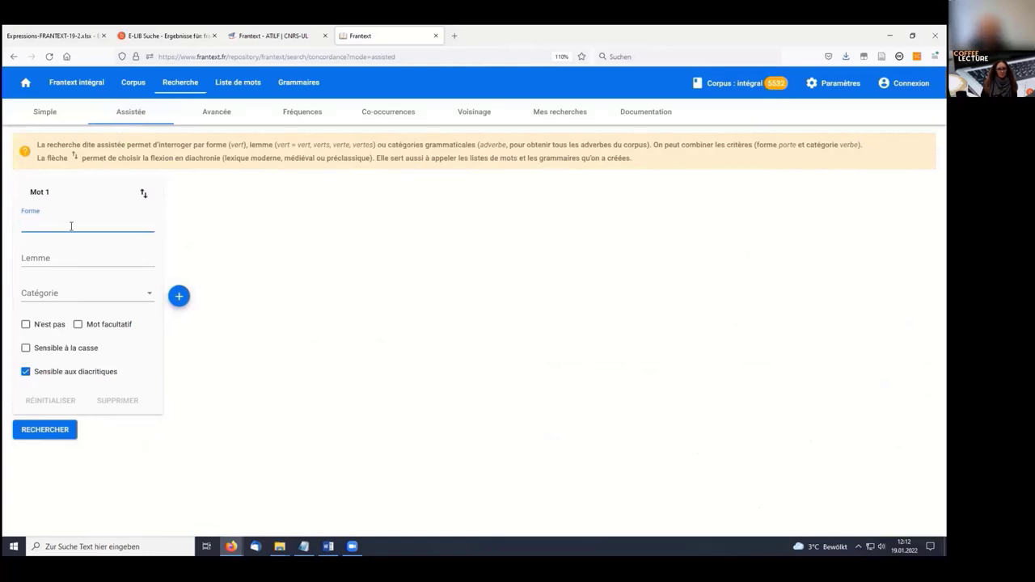
{"action": "type", "text": "c"}
{"action": "key", "text": "BackSpace"}
{"action": "type", "text": "chevalier"}
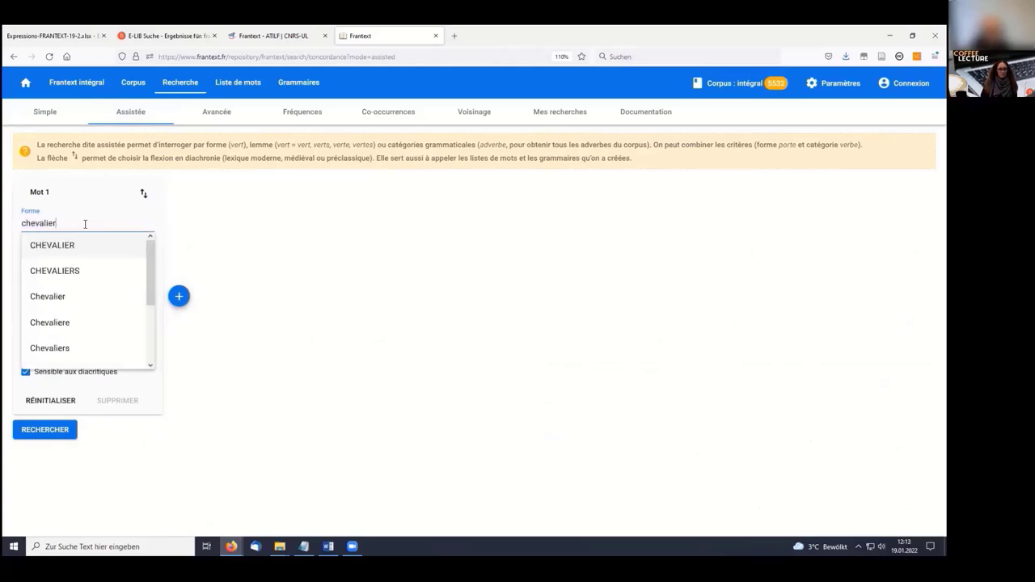
{"action": "left_click", "coordinate": [95, 247]}
Restrict the first word's grammatical category to nom propre
{"action": "left_click", "coordinate": [131, 298]}
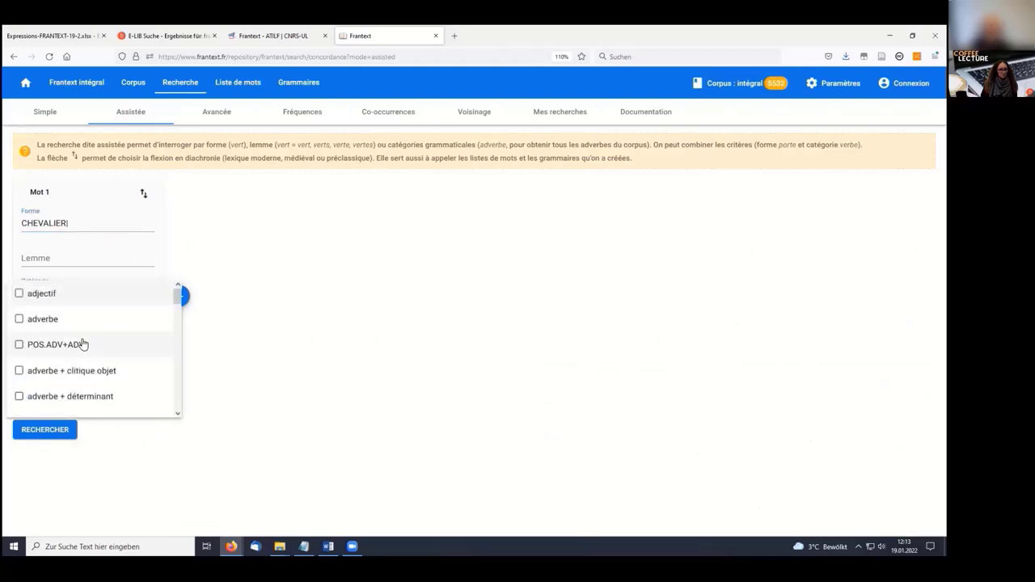
{"action": "scroll", "coordinate": [82, 345], "scroll_direction": "down", "scroll_amount": 10}
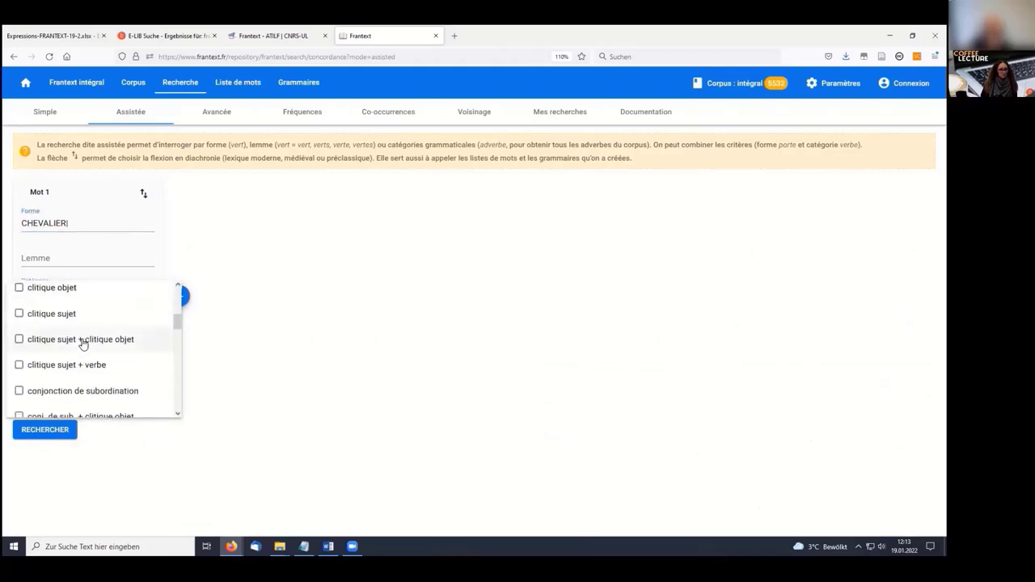
{"action": "scroll", "coordinate": [82, 345], "scroll_direction": "down", "scroll_amount": 8}
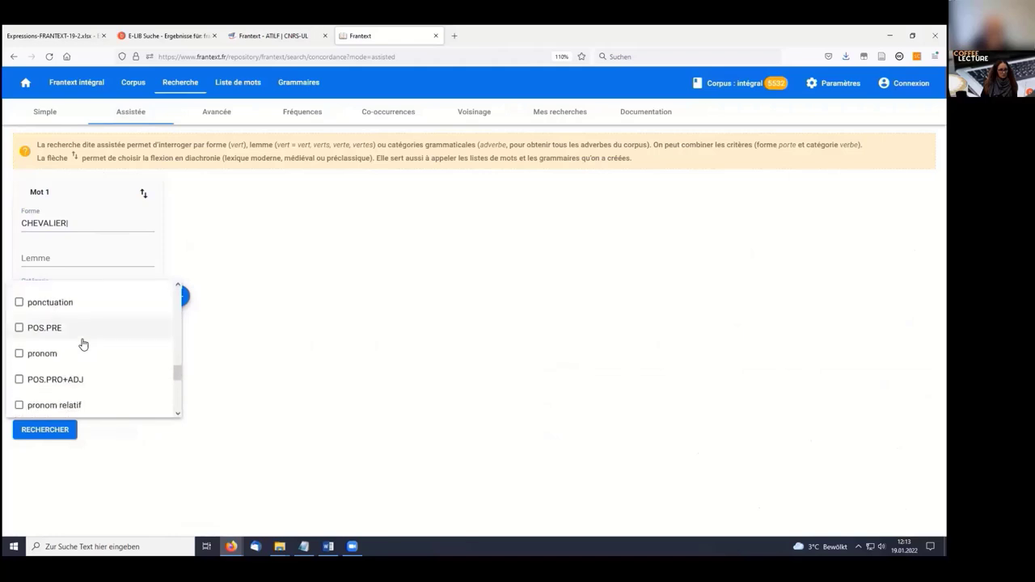
{"action": "scroll", "coordinate": [83, 345], "scroll_direction": "down", "scroll_amount": 5}
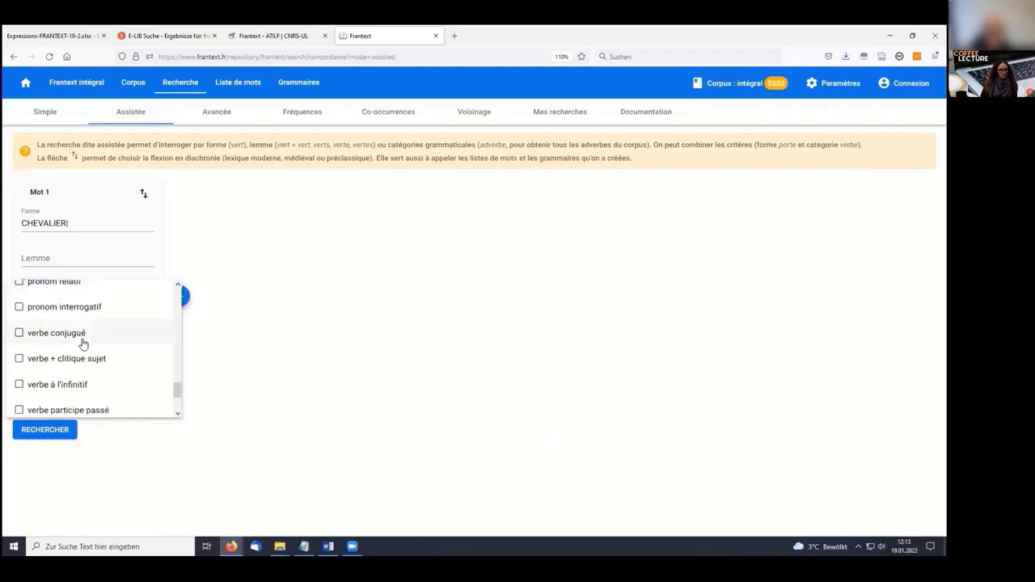
{"action": "scroll", "coordinate": [83, 344], "scroll_direction": "up", "scroll_amount": 3}
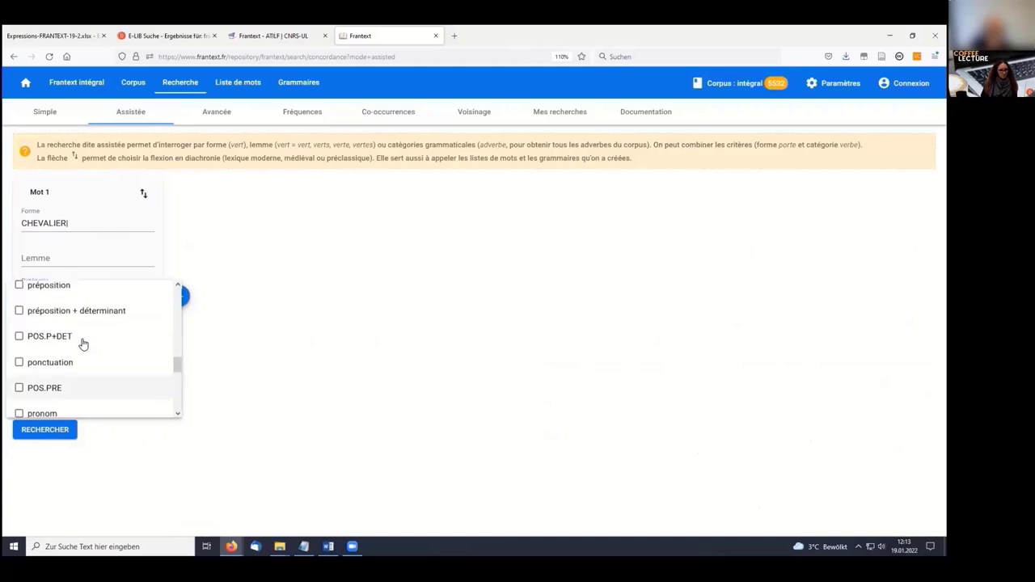
{"action": "scroll", "coordinate": [82, 345], "scroll_direction": "up", "scroll_amount": 2}
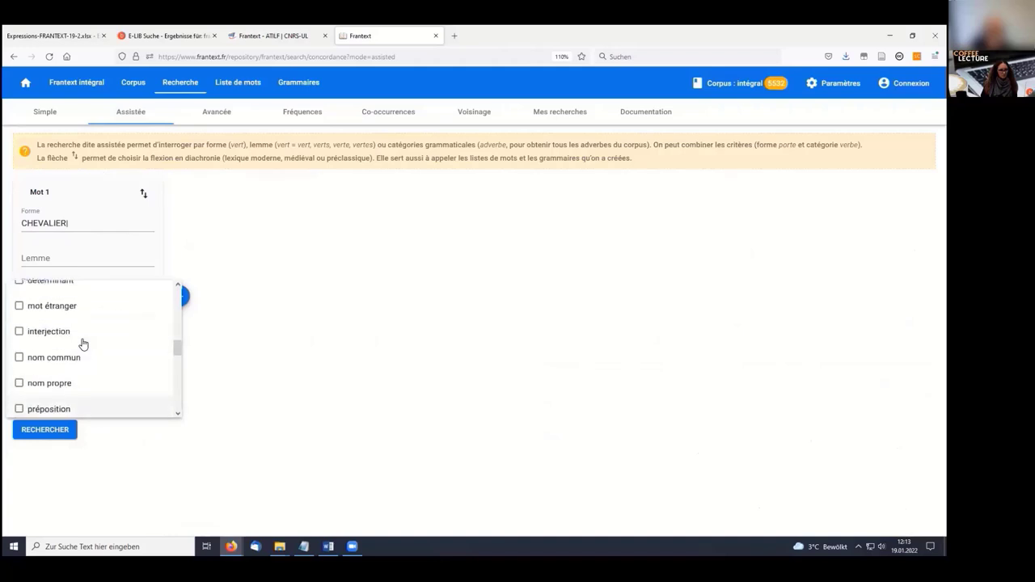
{"action": "left_click", "coordinate": [41, 386]}
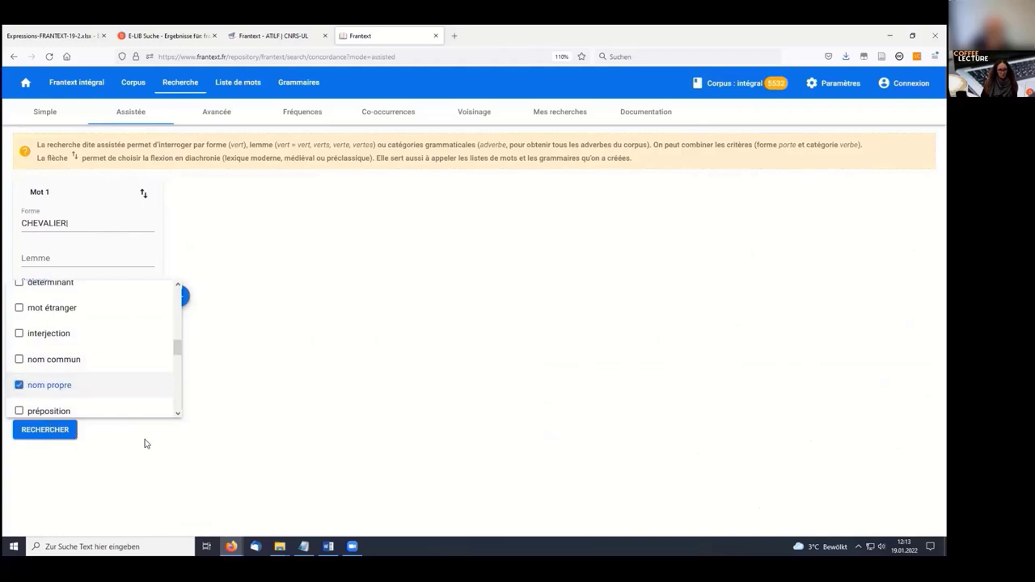
{"action": "left_click", "coordinate": [59, 431]}
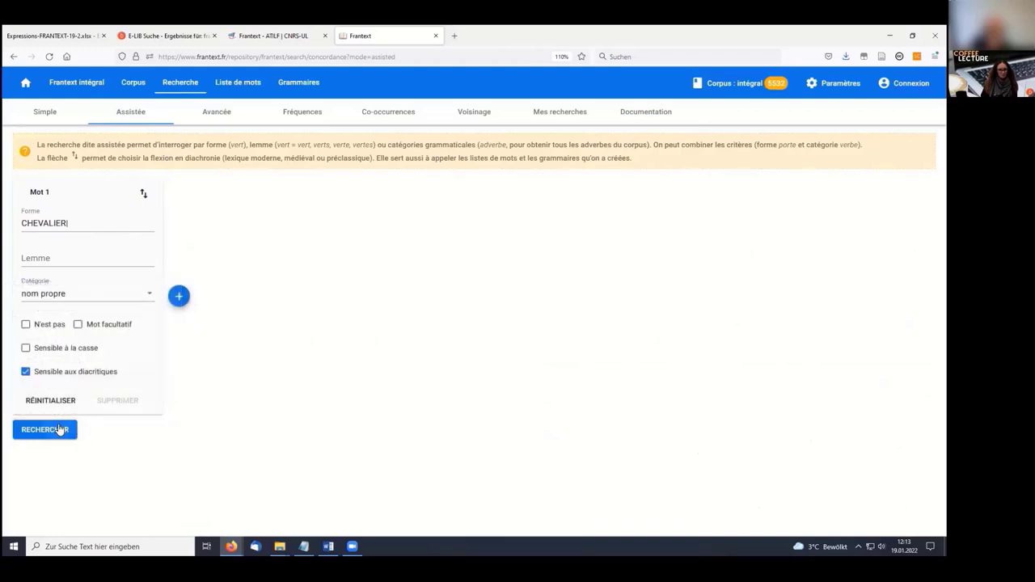
Run the proper-noun search for CHEVALIER and check the category tag under the pivot word in the results
{"action": "left_click", "coordinate": [59, 430]}
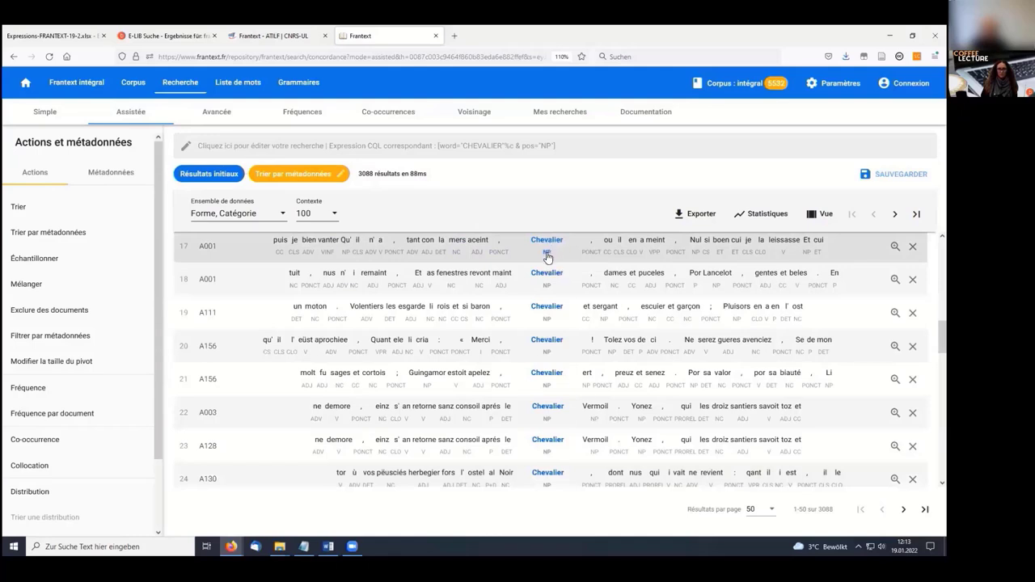
{"action": "mouse_move", "coordinate": [547, 257]}
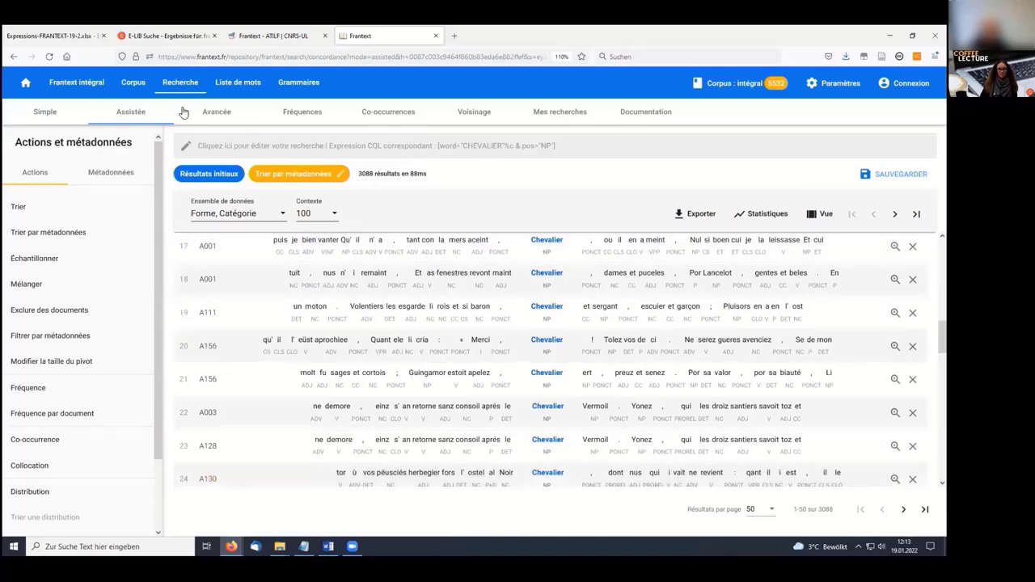
Run a new assisted search for the lemma acheter with diacritic sensitivity turned off
{"action": "left_click", "coordinate": [141, 118]}
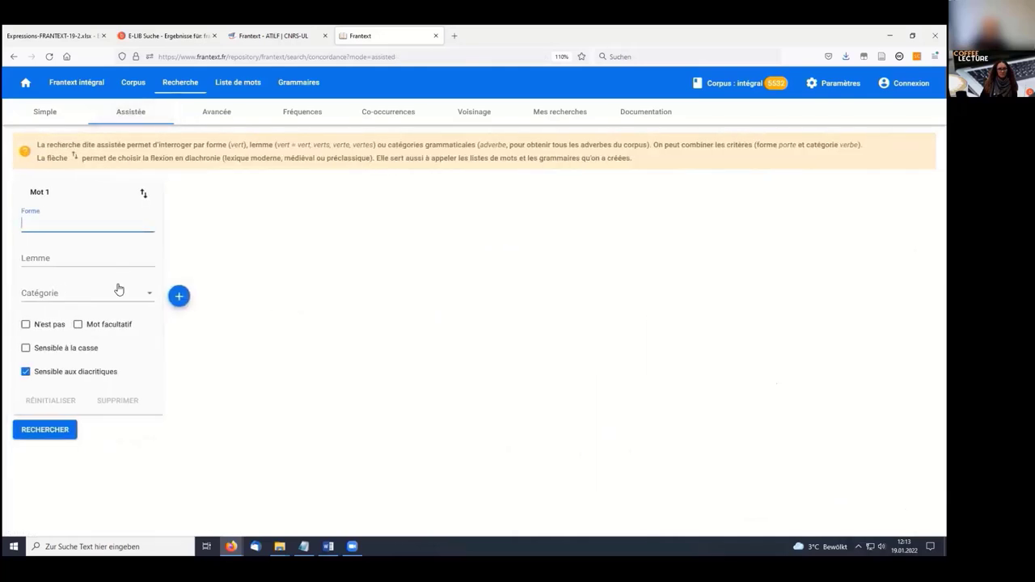
{"action": "left_click", "coordinate": [89, 257]}
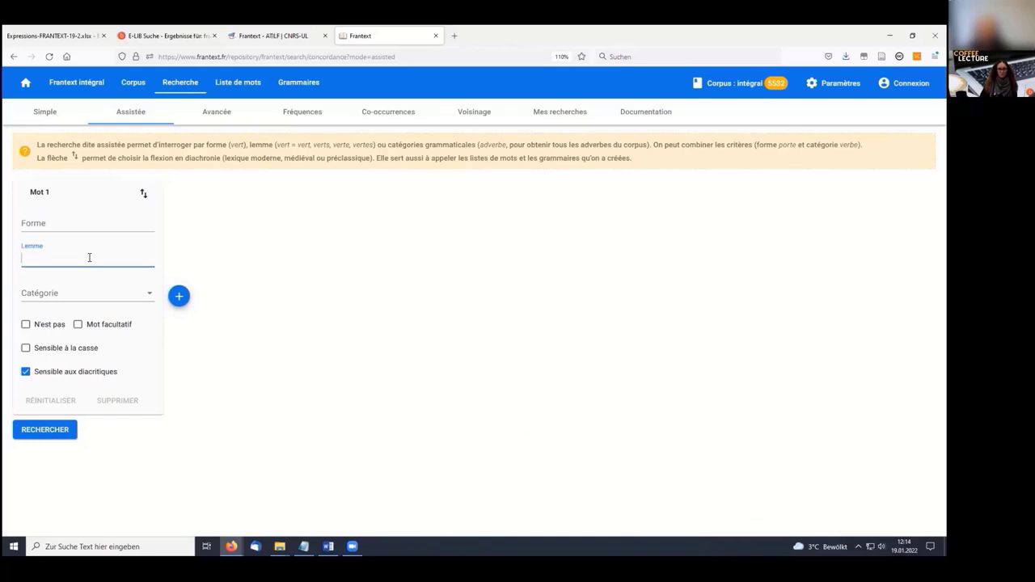
{"action": "type", "text": "ache"}
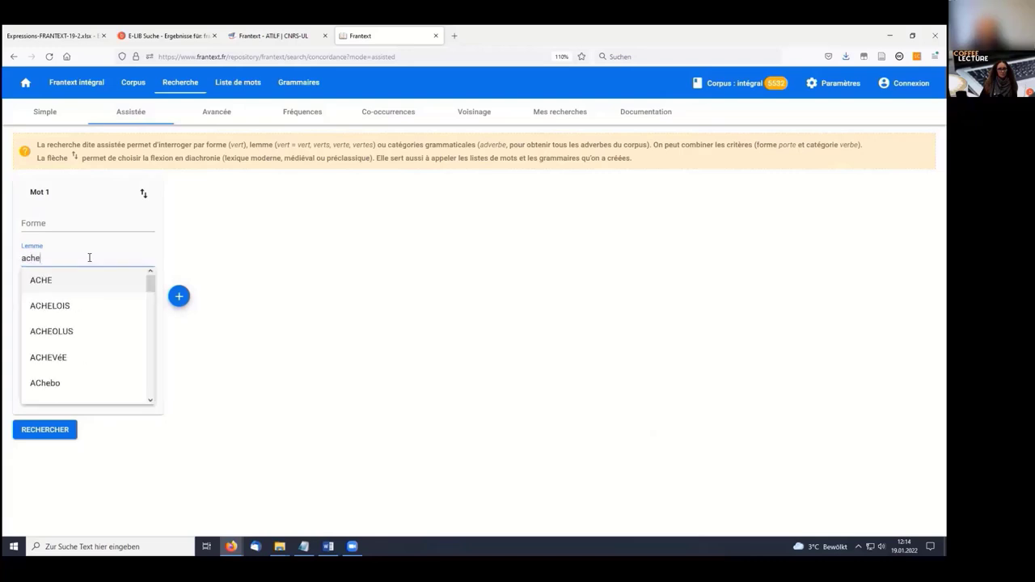
{"action": "type", "text": "ter"}
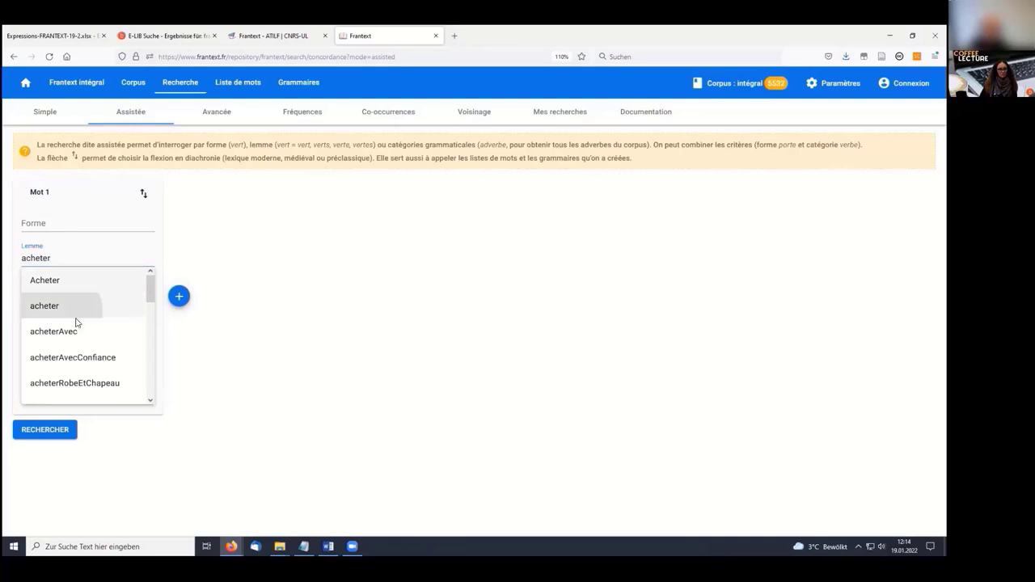
{"action": "left_click", "coordinate": [44, 313]}
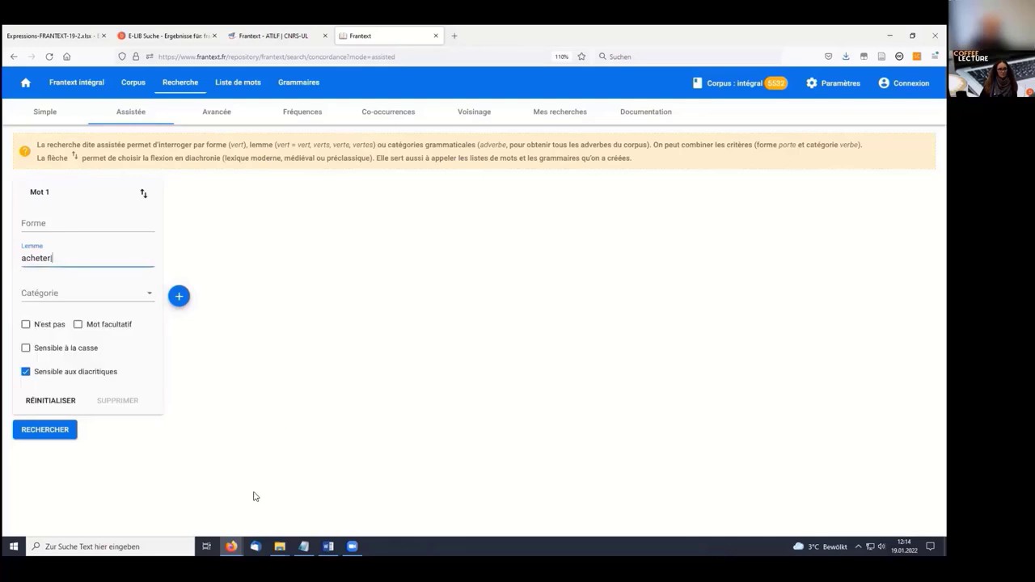
{"action": "left_click", "coordinate": [28, 375]}
{"action": "left_click", "coordinate": [44, 437]}
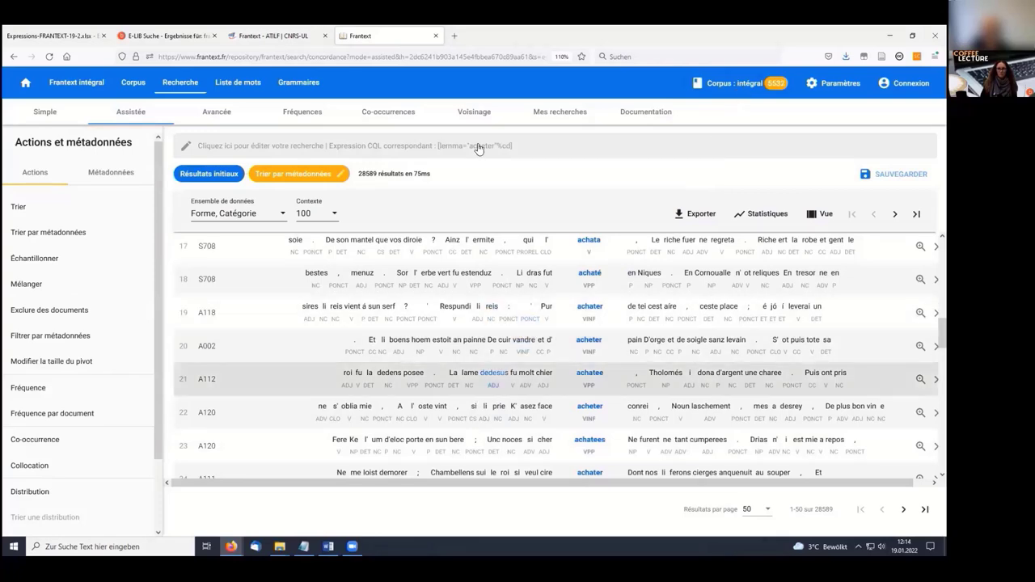
Limit the acheter search to the Jean Giono corpus and examine the inflected forms and category tags in its results
{"action": "left_click", "coordinate": [739, 91]}
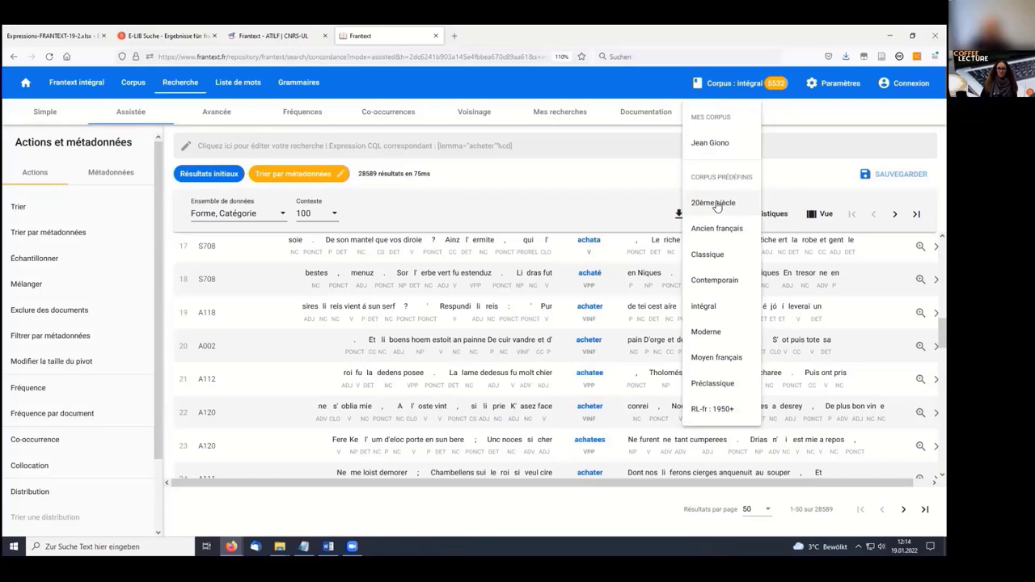
{"action": "left_click", "coordinate": [728, 152]}
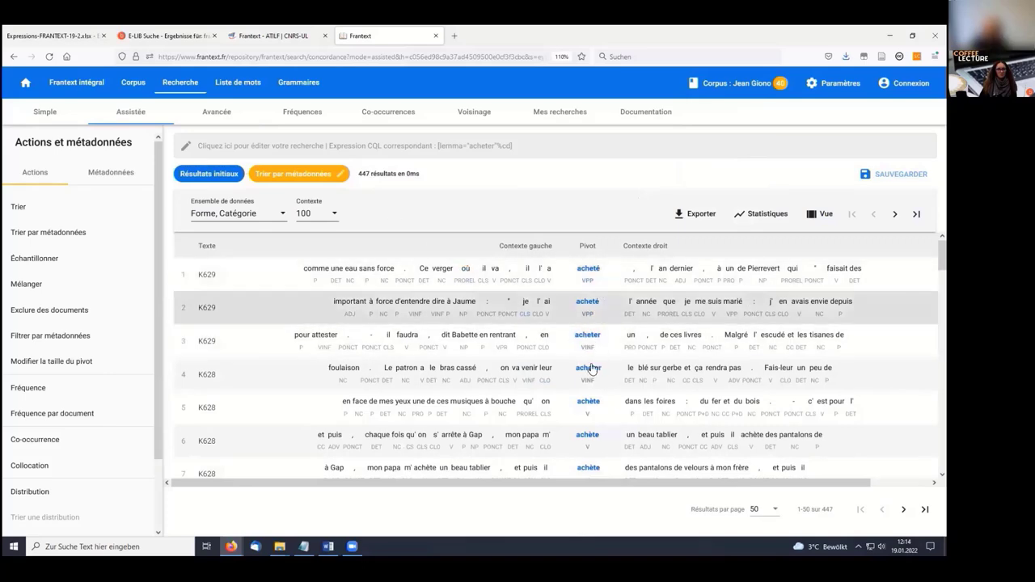
{"action": "scroll", "coordinate": [589, 394], "scroll_direction": "down", "scroll_amount": 3}
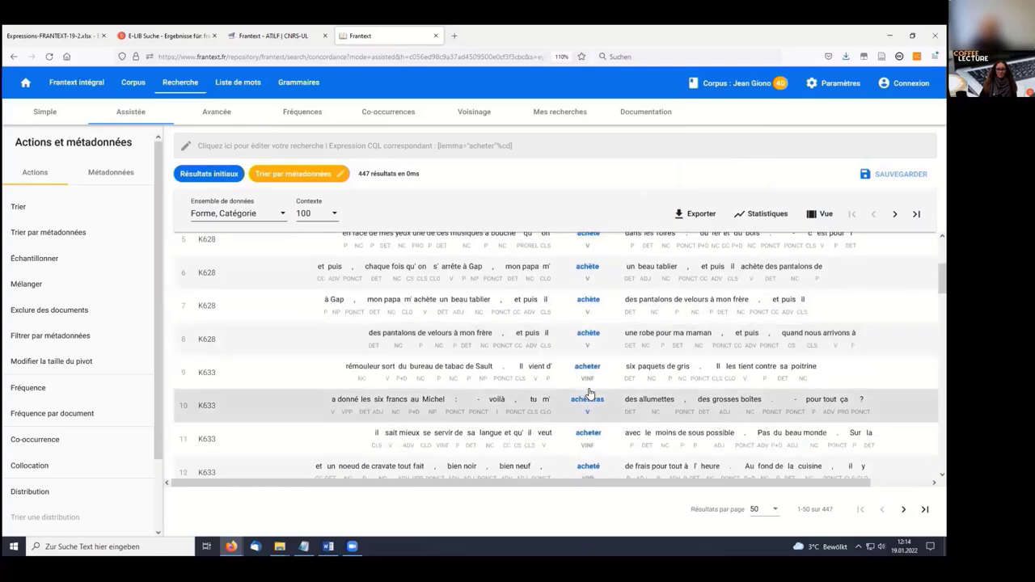
{"action": "scroll", "coordinate": [589, 394], "scroll_direction": "down", "scroll_amount": 1}
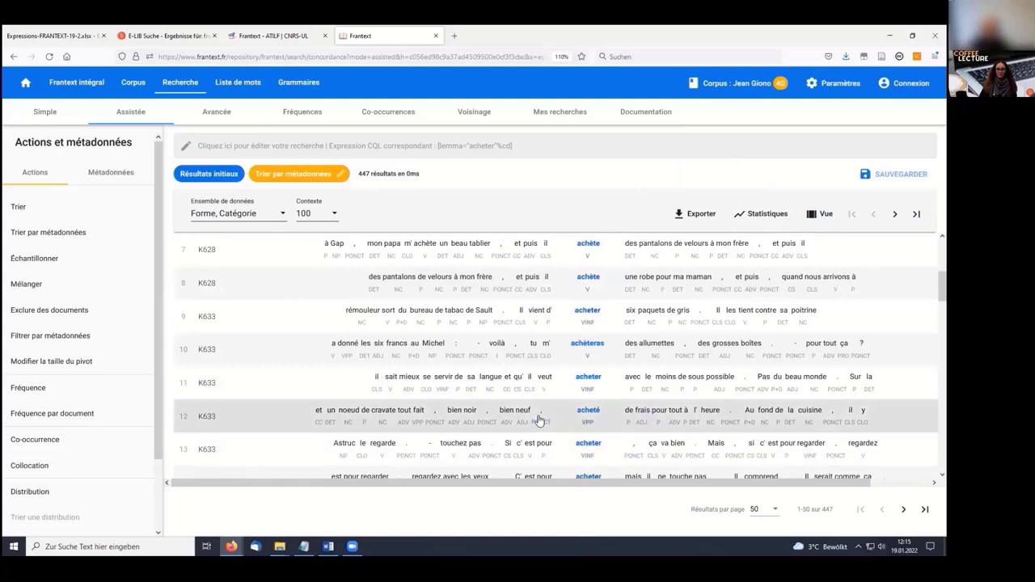
{"action": "scroll", "coordinate": [583, 441], "scroll_direction": "down", "scroll_amount": 4}
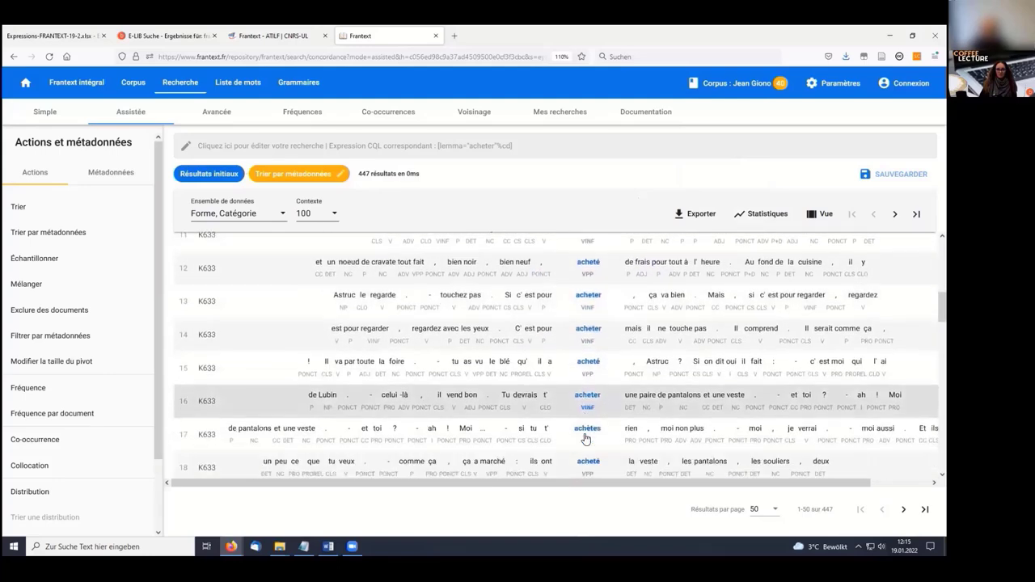
{"action": "scroll", "coordinate": [585, 439], "scroll_direction": "down", "scroll_amount": 2}
{"action": "scroll", "coordinate": [585, 441], "scroll_direction": "up", "scroll_amount": 1}
{"action": "scroll", "coordinate": [586, 445], "scroll_direction": "down", "scroll_amount": 1}
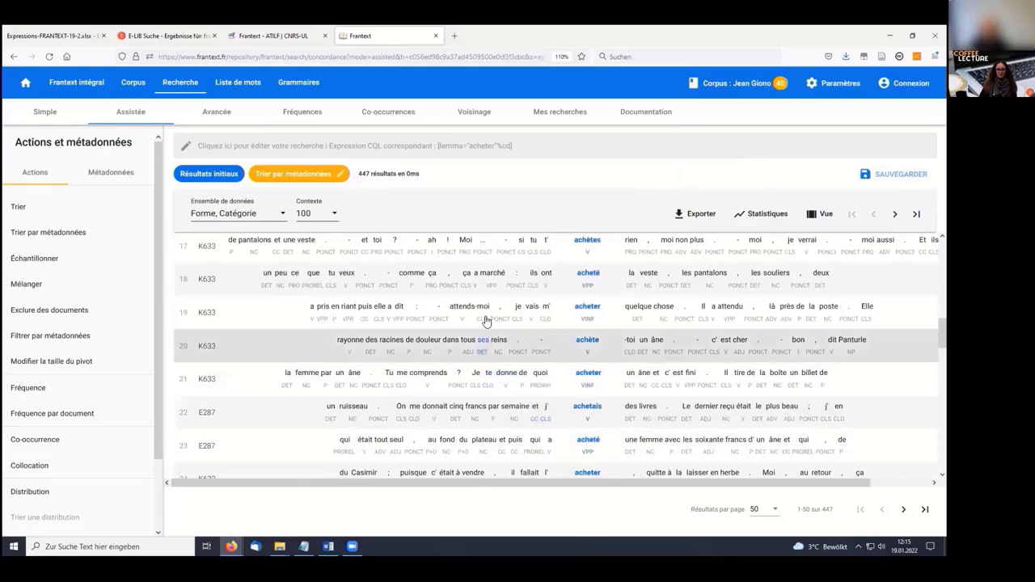
{"action": "mouse_move", "coordinate": [486, 322]}
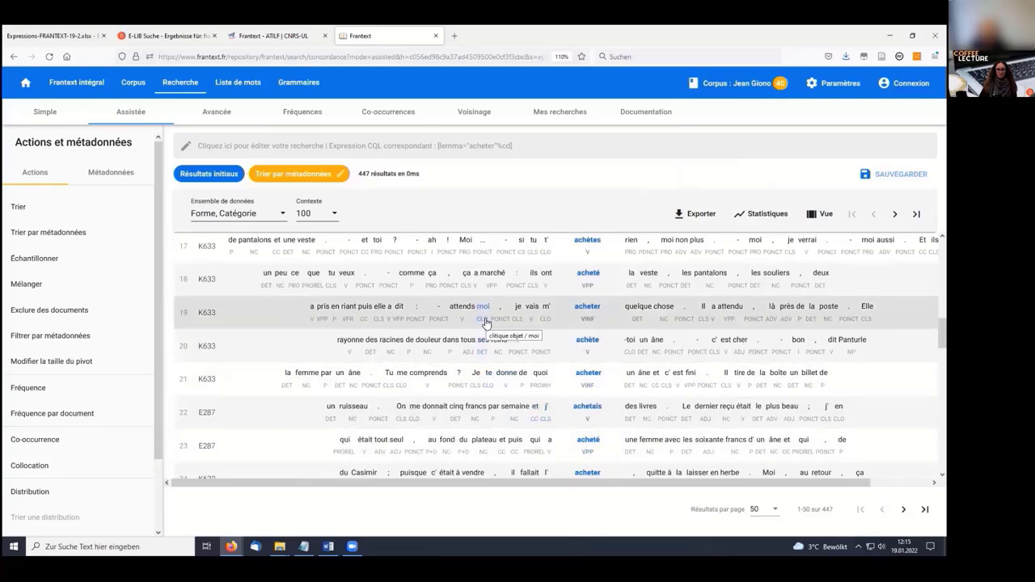
Open the advanced search and consult the Expressions FRANTEXT 19.2 summary of CQL expressions, grammatical categories and regular expressions
{"action": "left_click", "coordinate": [219, 117]}
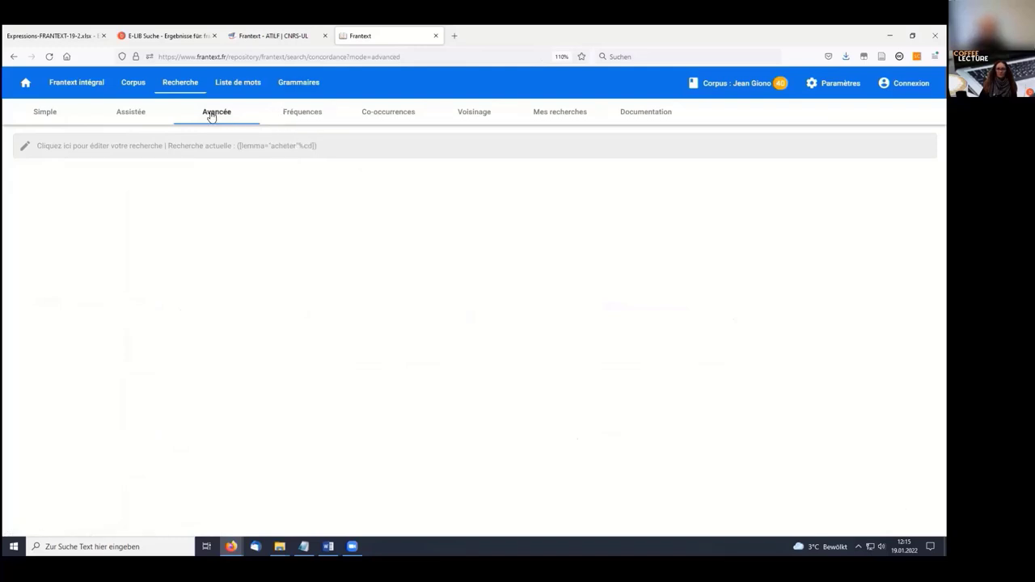
{"action": "left_click", "coordinate": [44, 35]}
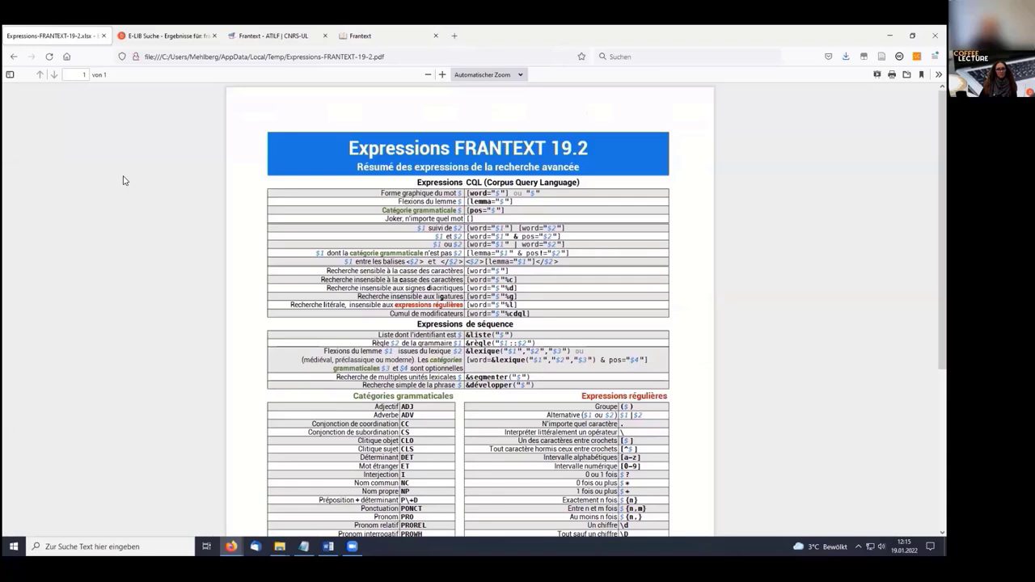
{"action": "scroll", "coordinate": [451, 396], "scroll_direction": "down", "scroll_amount": 1}
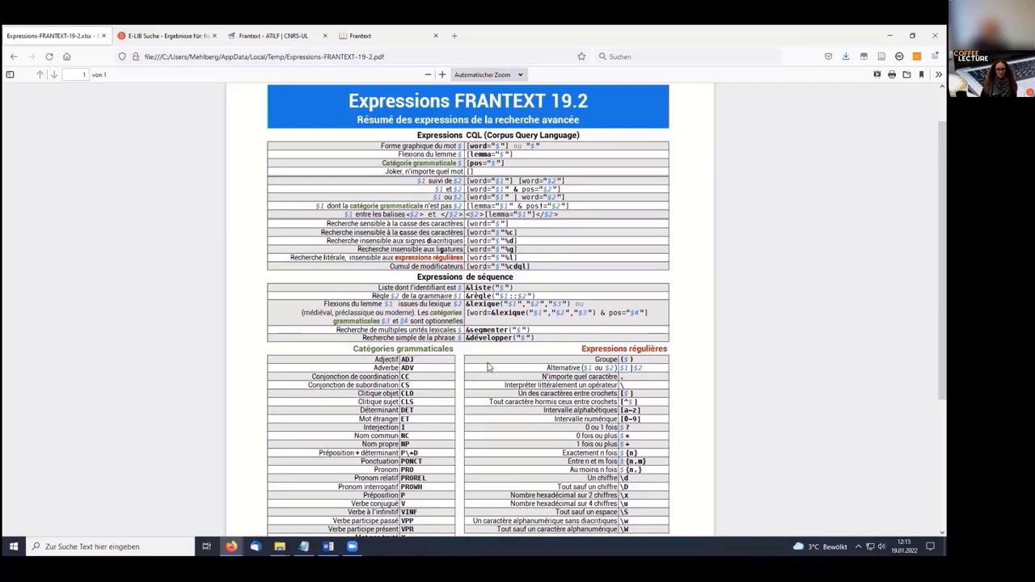
{"action": "scroll", "coordinate": [487, 368], "scroll_direction": "up", "scroll_amount": 1}
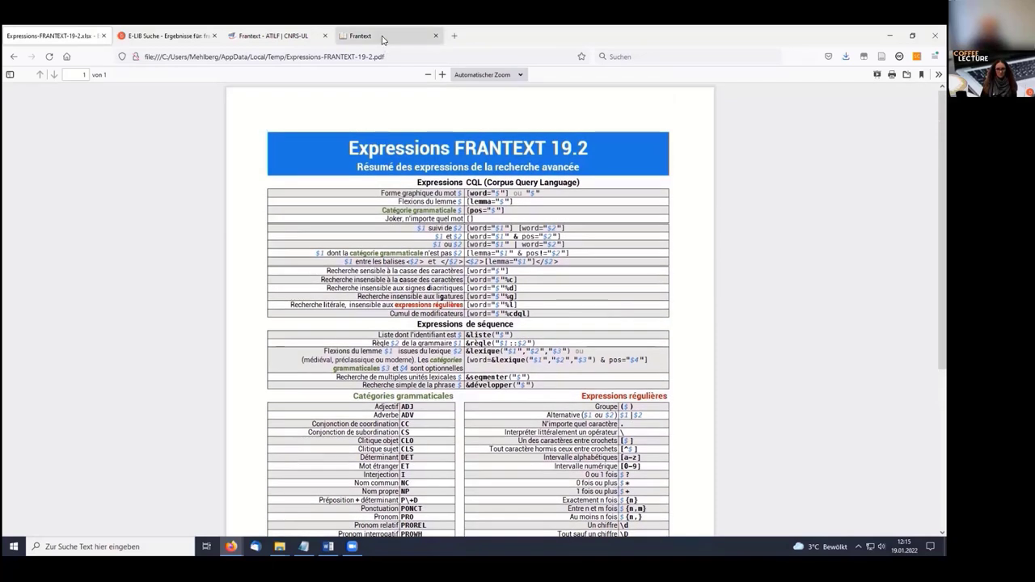
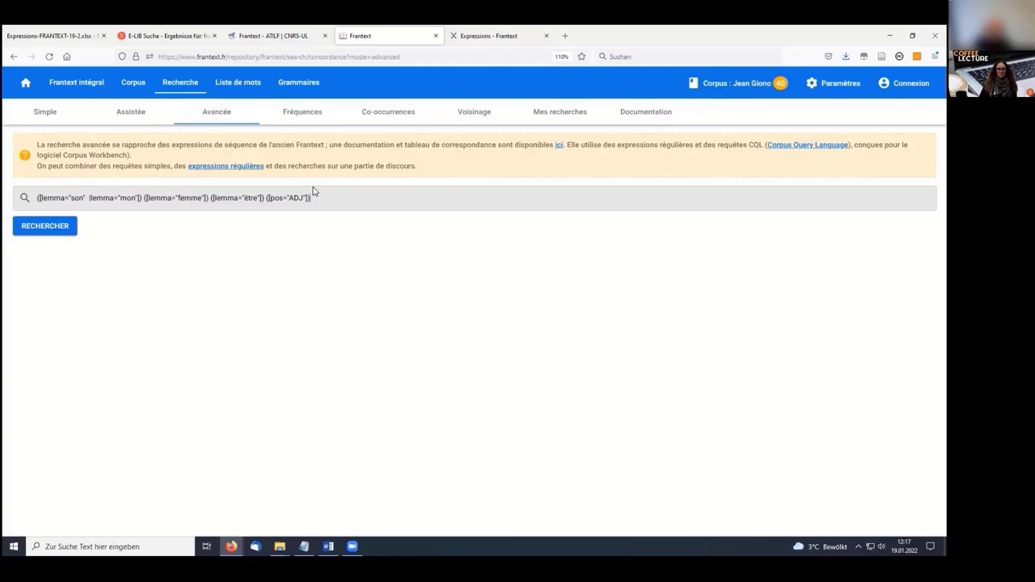
Run the advanced query for lemma son or mon, femme, être and an adjective, showing only Forme in the results
{"action": "left_click", "coordinate": [57, 233]}
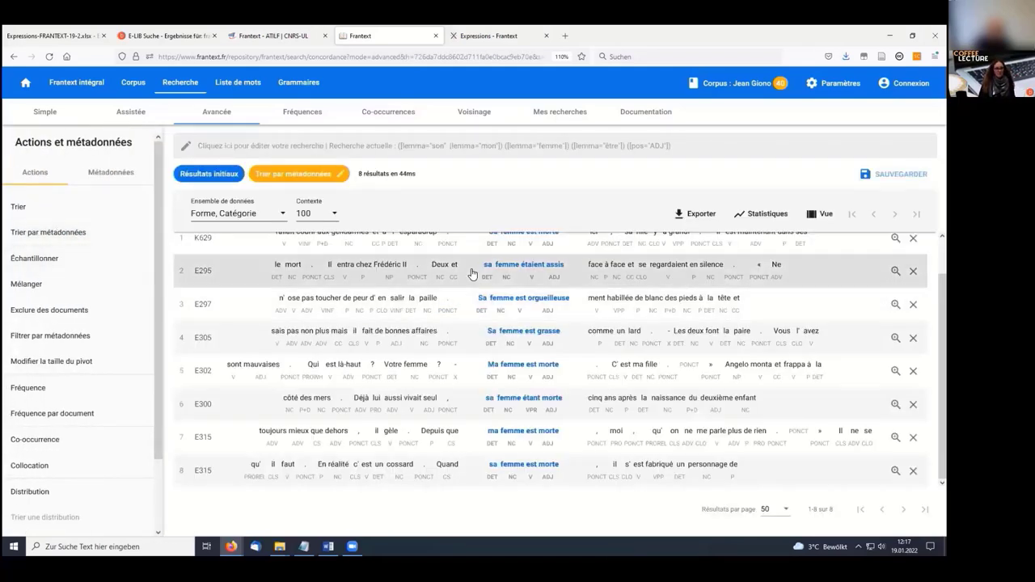
{"action": "left_click", "coordinate": [252, 215]}
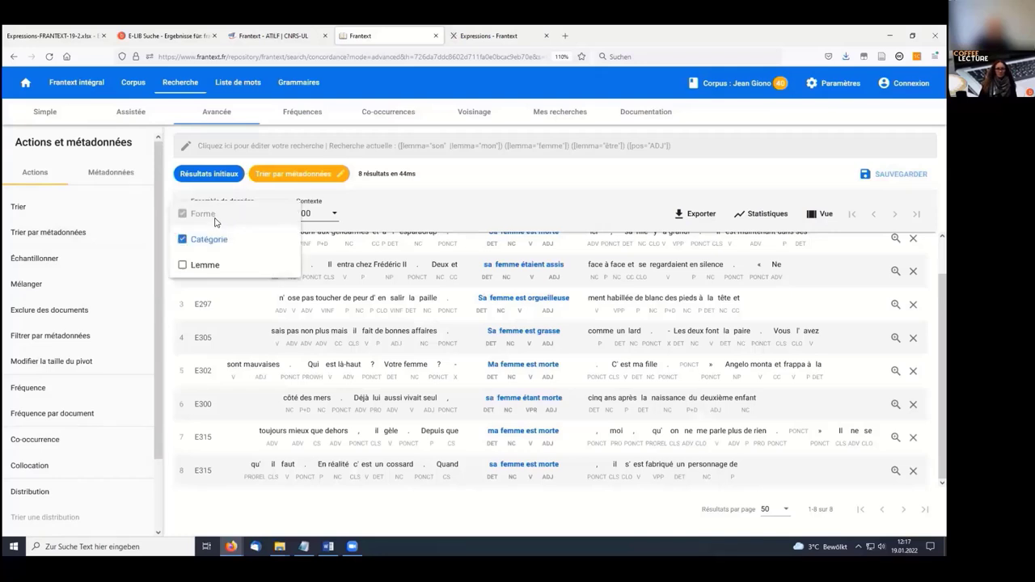
{"action": "left_click", "coordinate": [182, 239]}
{"action": "left_click", "coordinate": [461, 209]}
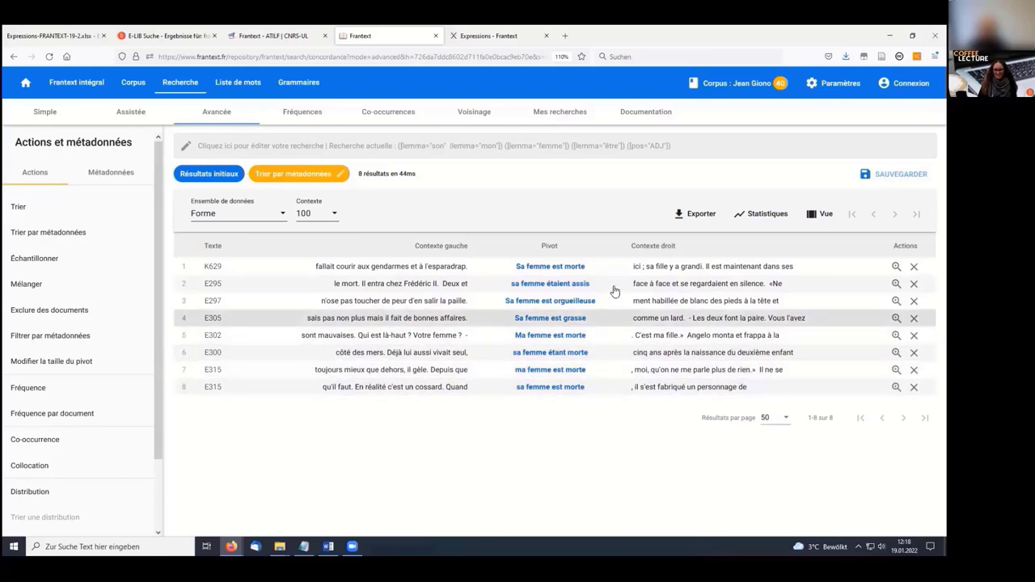
Rerun the femme query on the intégral corpus and on the 20ème siècle corpus
{"action": "left_click", "coordinate": [752, 80]}
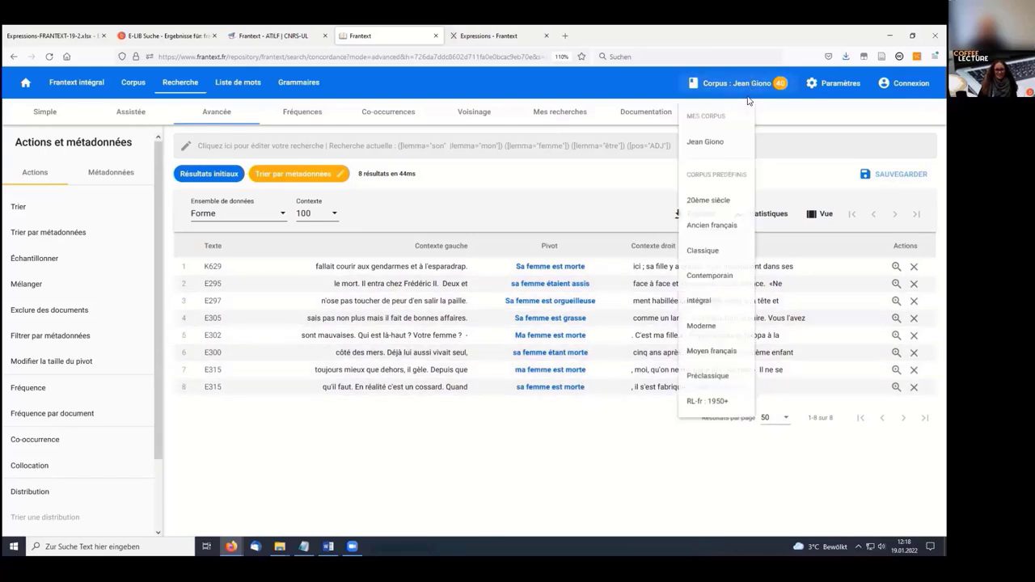
{"action": "left_click", "coordinate": [737, 307]}
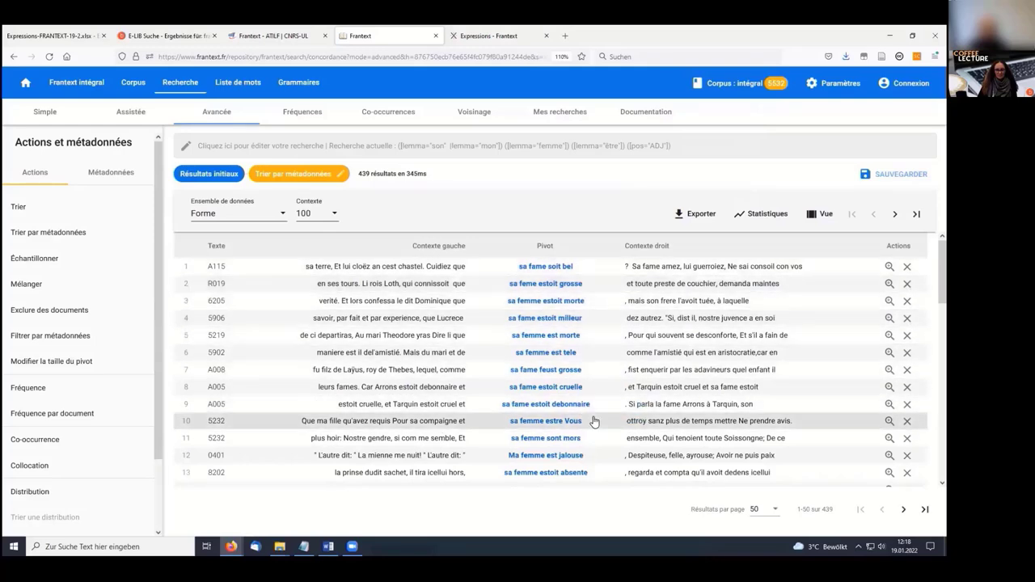
{"action": "left_click", "coordinate": [738, 84]}
{"action": "left_click", "coordinate": [714, 203]}
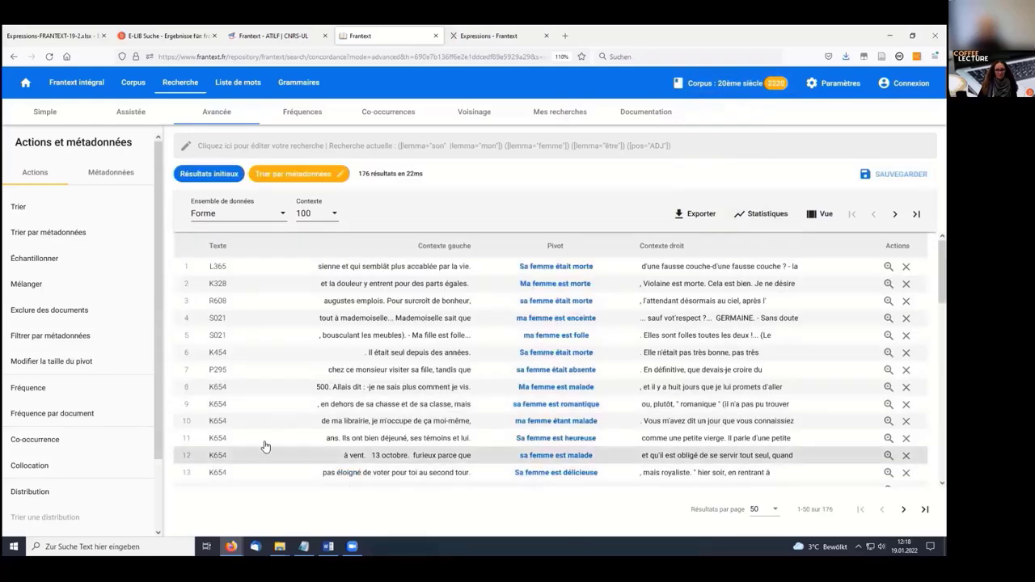
Calculate the descending frequency of the forms at the Pivot position and review the ranked phrases
{"action": "scroll", "coordinate": [148, 458], "scroll_direction": "down", "scroll_amount": 2}
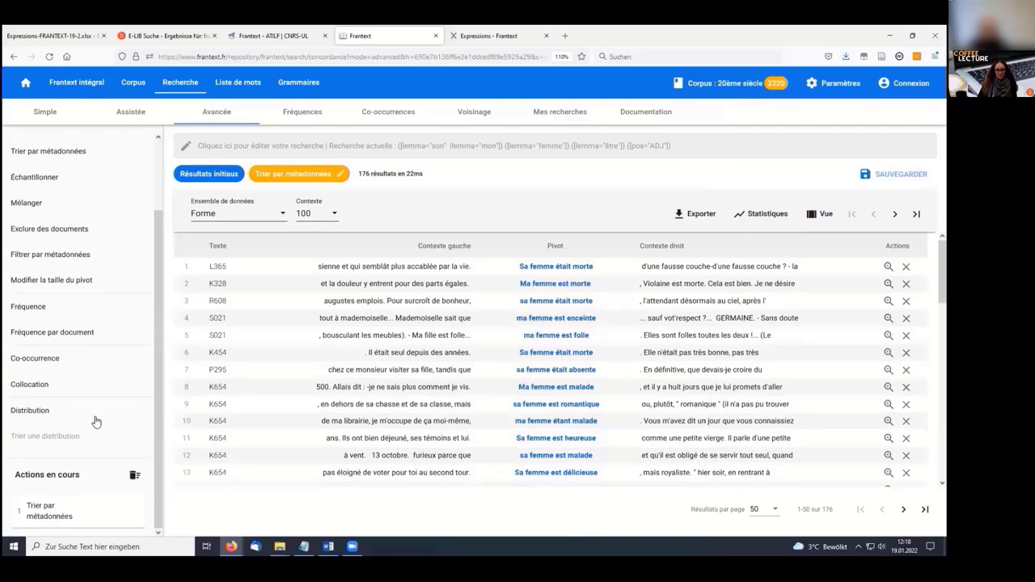
{"action": "left_click", "coordinate": [58, 311]}
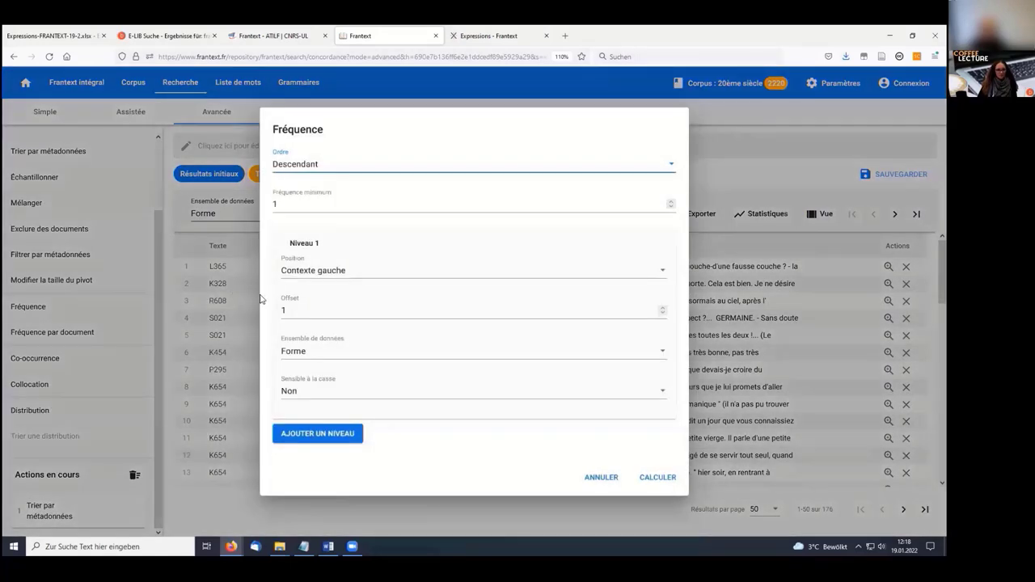
{"action": "left_click", "coordinate": [305, 274]}
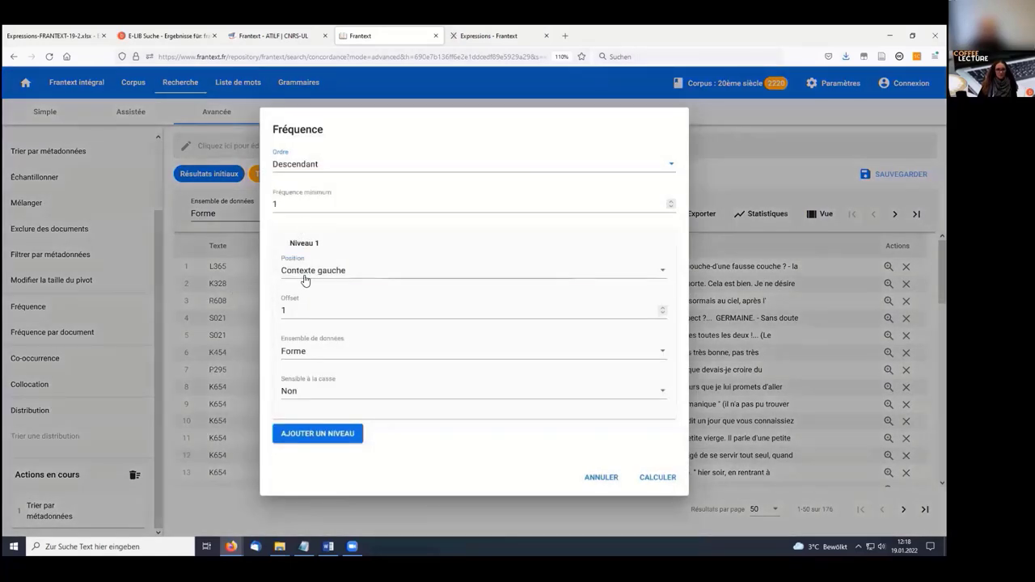
{"action": "left_click", "coordinate": [300, 299]}
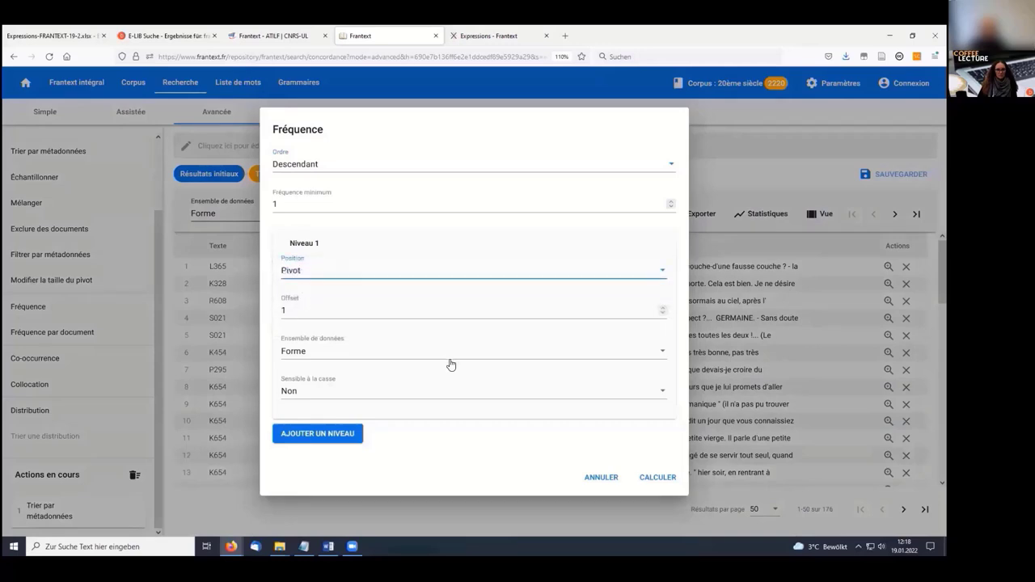
{"action": "left_click", "coordinate": [657, 478]}
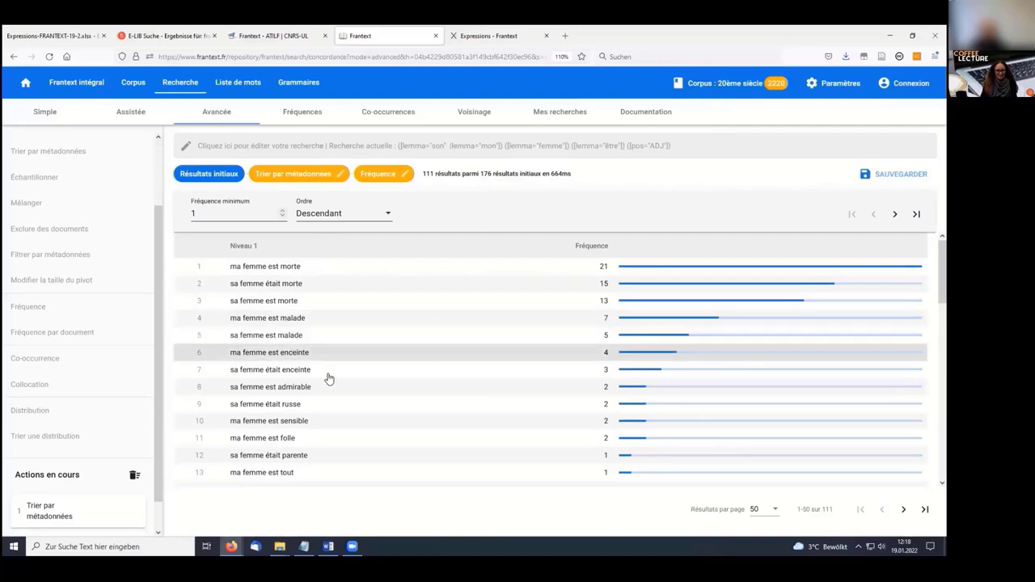
{"action": "scroll", "coordinate": [370, 396], "scroll_direction": "down", "scroll_amount": 4}
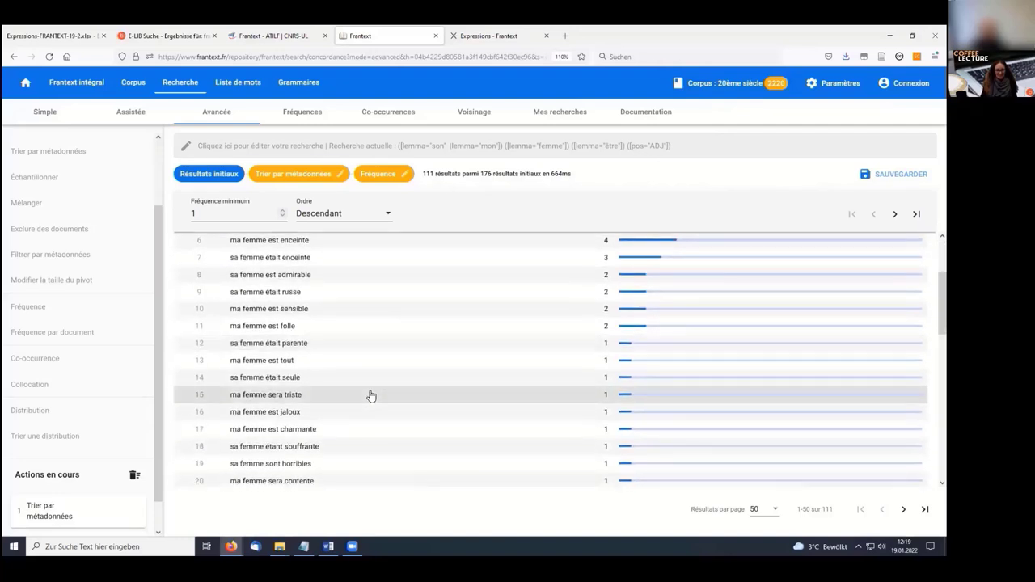
{"action": "scroll", "coordinate": [371, 396], "scroll_direction": "down", "scroll_amount": 5}
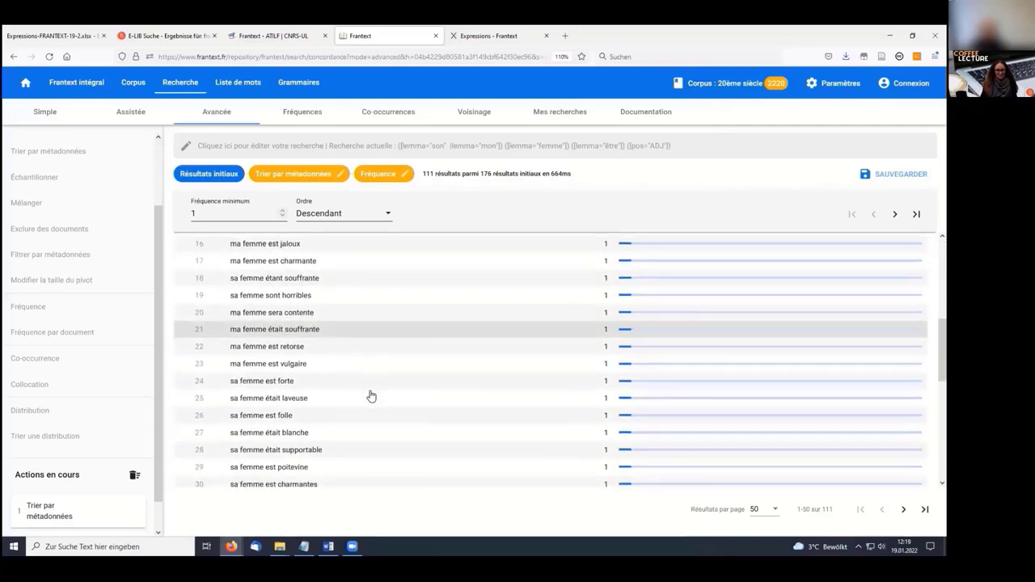
{"action": "scroll", "coordinate": [371, 395], "scroll_direction": "up", "scroll_amount": 8}
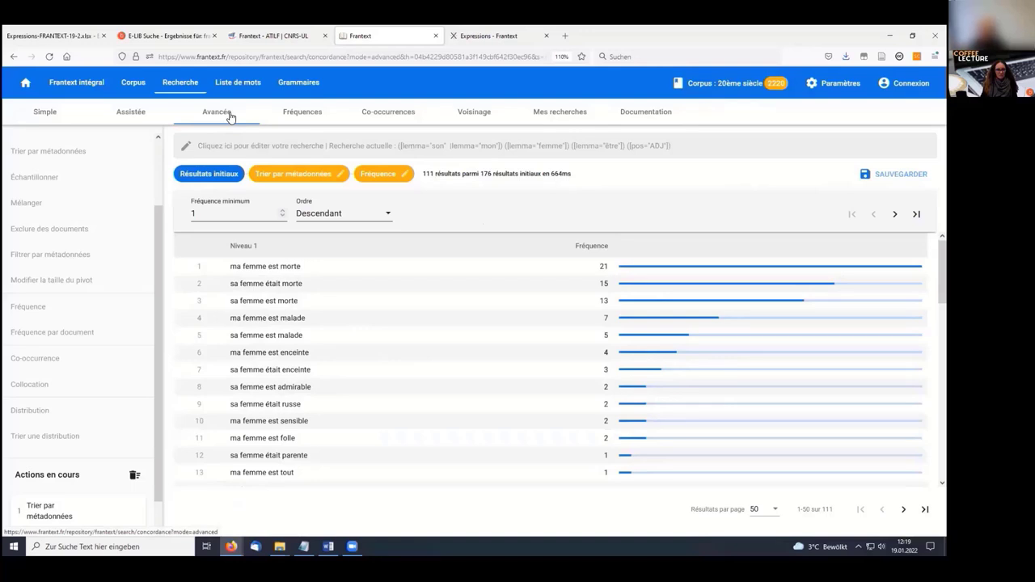
Calculate the frequency of forms matching .+isme in the 20ème siècle corpus, then rerun the calculation on the Jean Giono corpus
{"action": "left_click", "coordinate": [306, 119]}
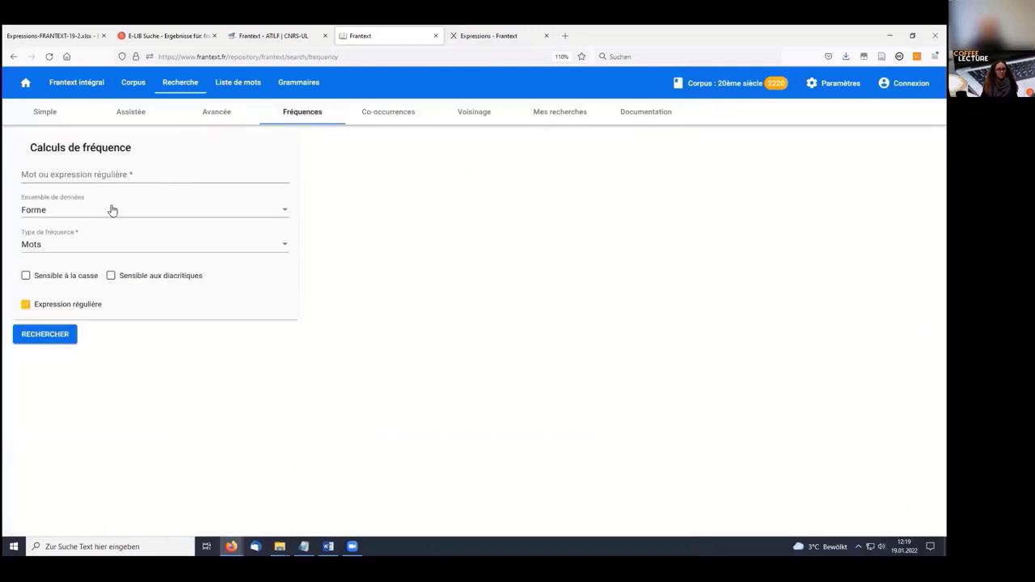
{"action": "left_click", "coordinate": [114, 177]}
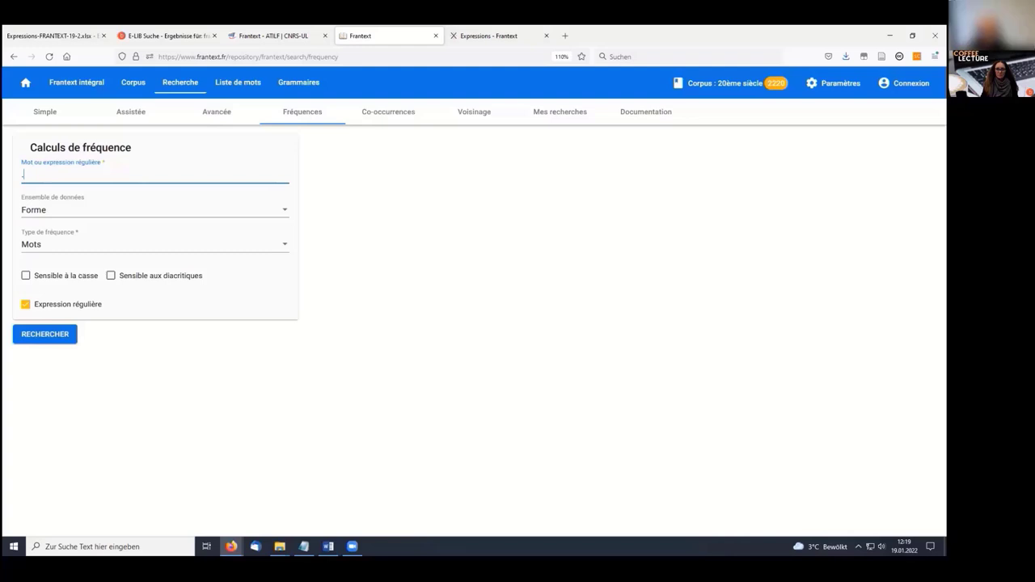
{"action": "type", "text": ".+isme"}
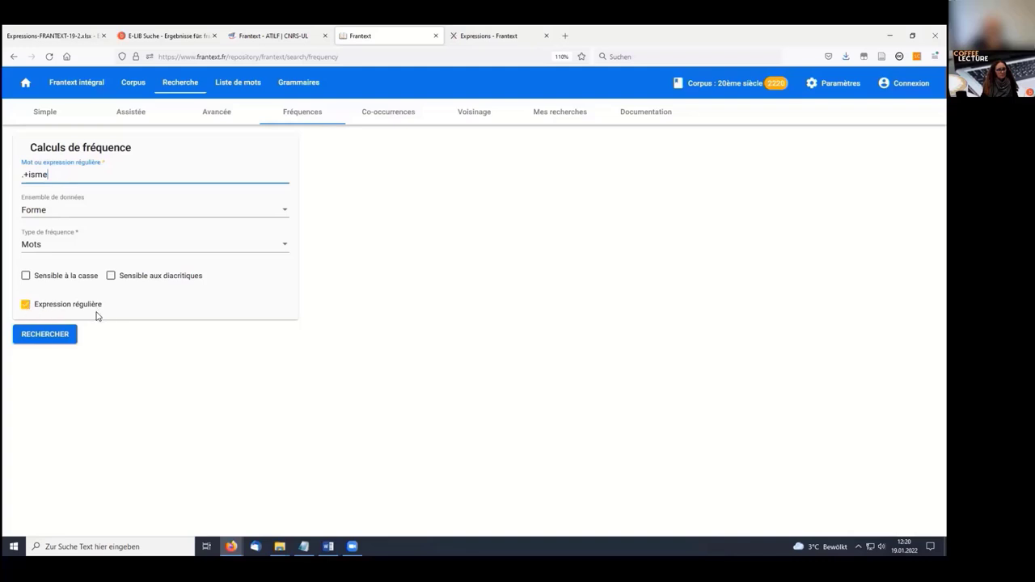
{"action": "left_click", "coordinate": [63, 340]}
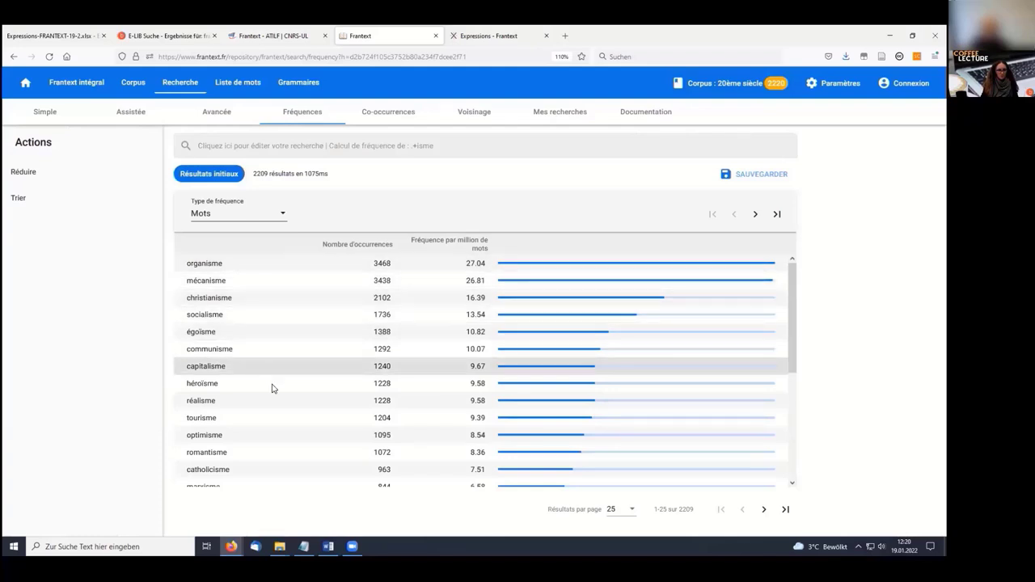
{"action": "scroll", "coordinate": [279, 449], "scroll_direction": "down", "scroll_amount": 5}
{"action": "scroll", "coordinate": [285, 439], "scroll_direction": "up", "scroll_amount": 5}
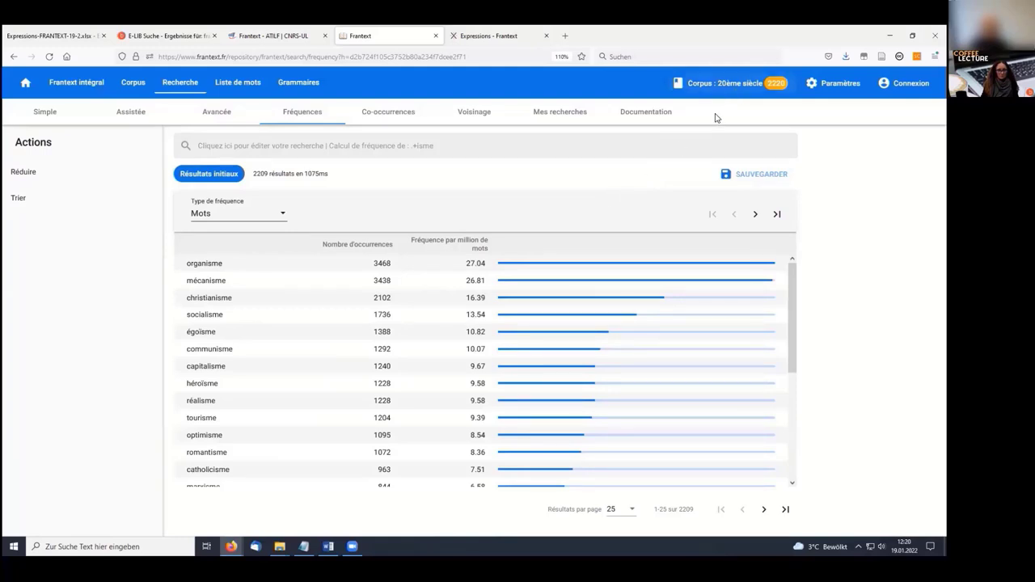
{"action": "left_click", "coordinate": [726, 84]}
{"action": "left_click", "coordinate": [697, 144]}
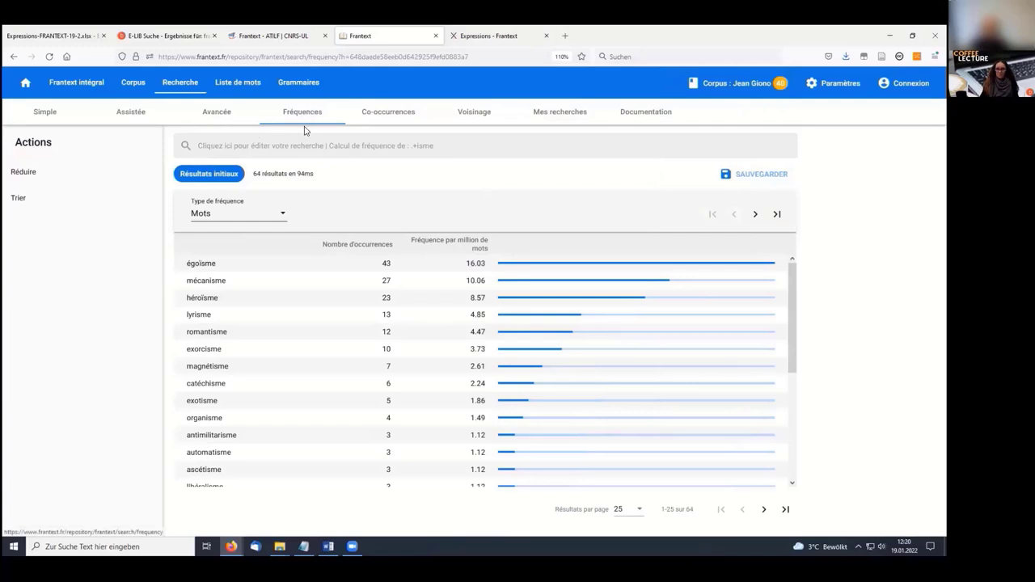
Open the co-occurrence search and define Séquence 1 as the CQL expression [lemma="étudiant"]
{"action": "left_click", "coordinate": [405, 117]}
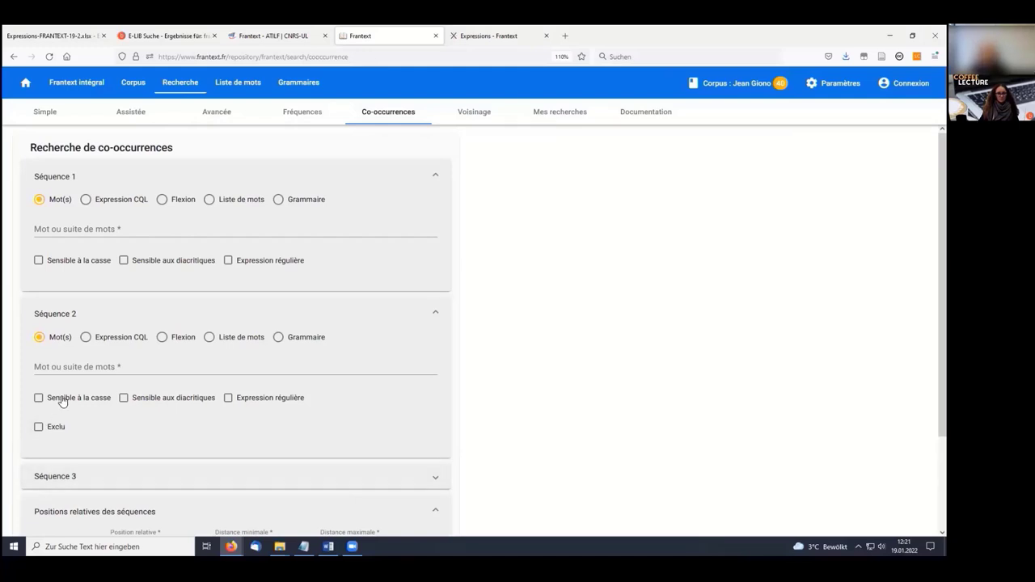
{"action": "left_click", "coordinate": [128, 236]}
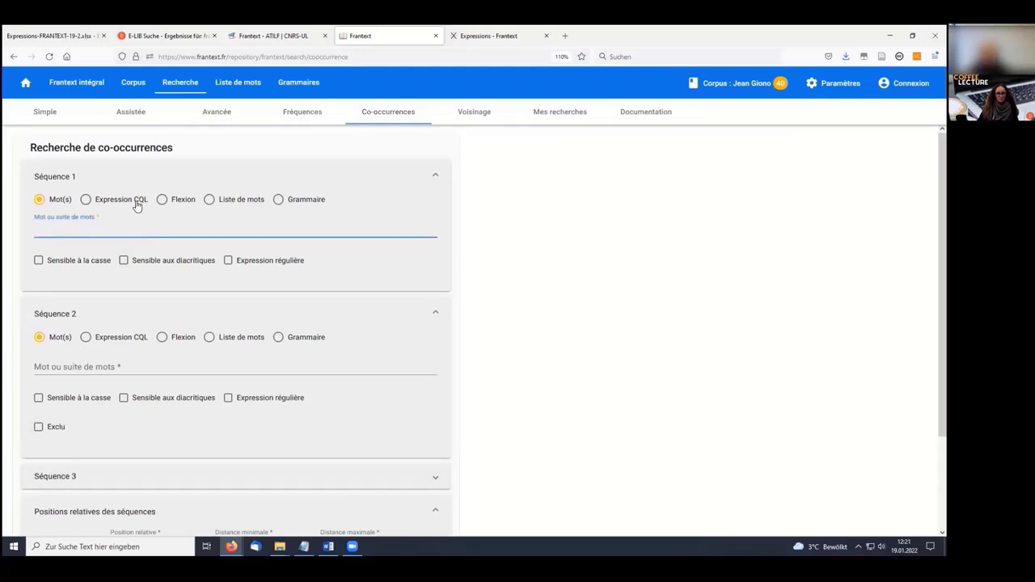
{"action": "left_click", "coordinate": [110, 207]}
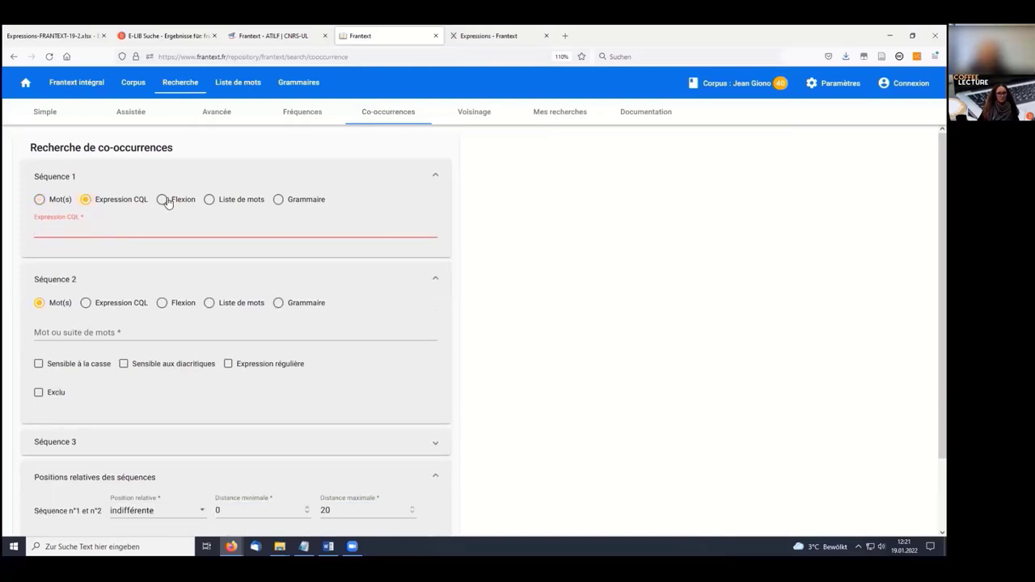
{"action": "type", "text": "[lemma"}
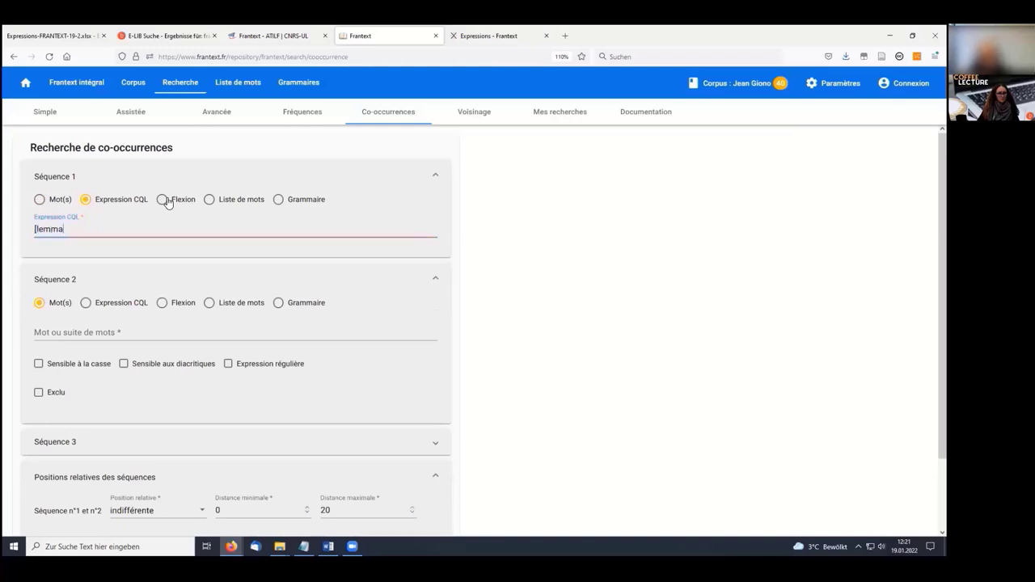
{"action": "type", "text": "=\"étudiant\"]"}
Define Séquence 2 as the CQL expression [lemma="studieux"]
{"action": "left_click", "coordinate": [115, 326]}
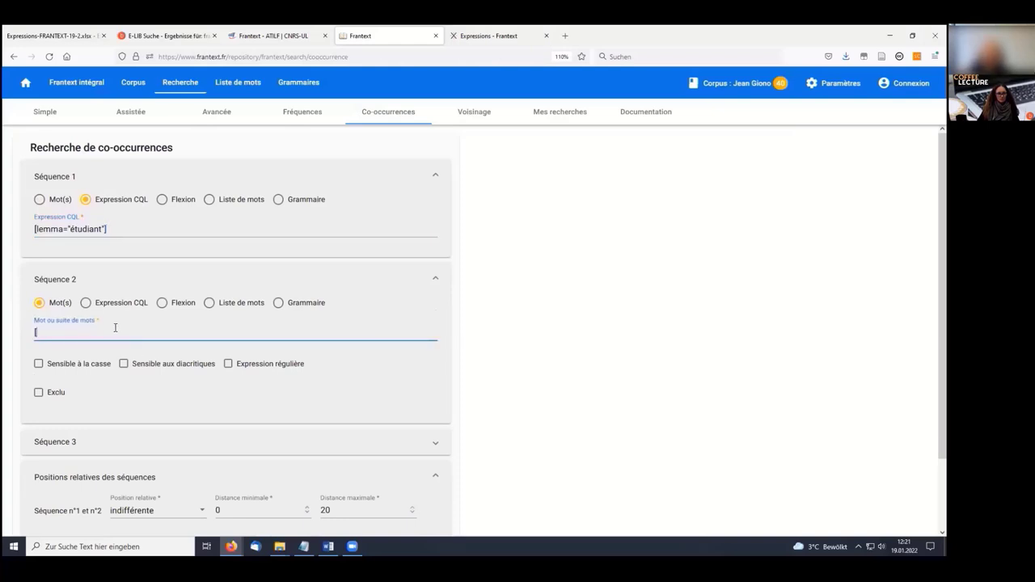
{"action": "left_click", "coordinate": [127, 293]}
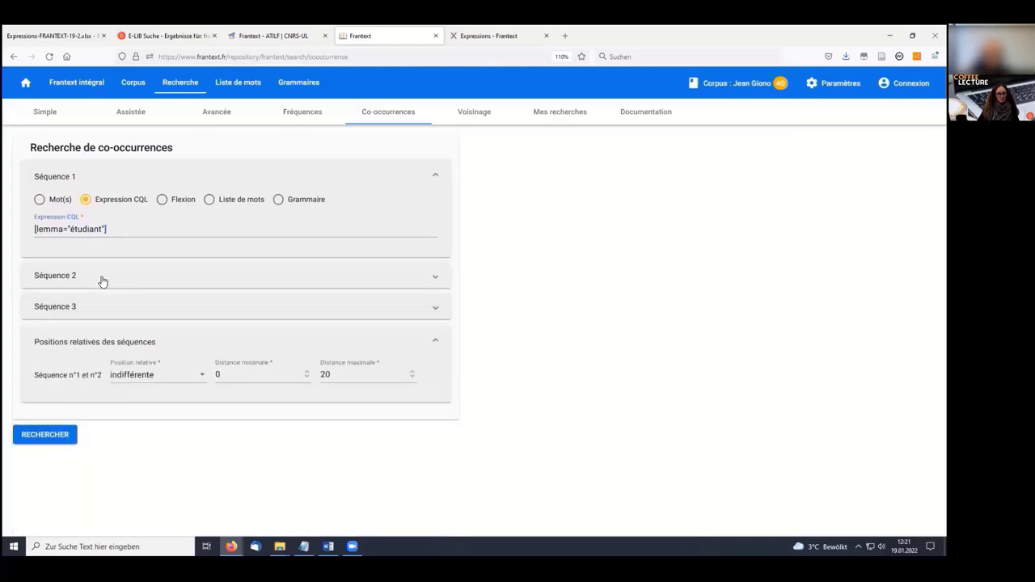
{"action": "left_click", "coordinate": [102, 291]}
{"action": "left_click", "coordinate": [85, 302]}
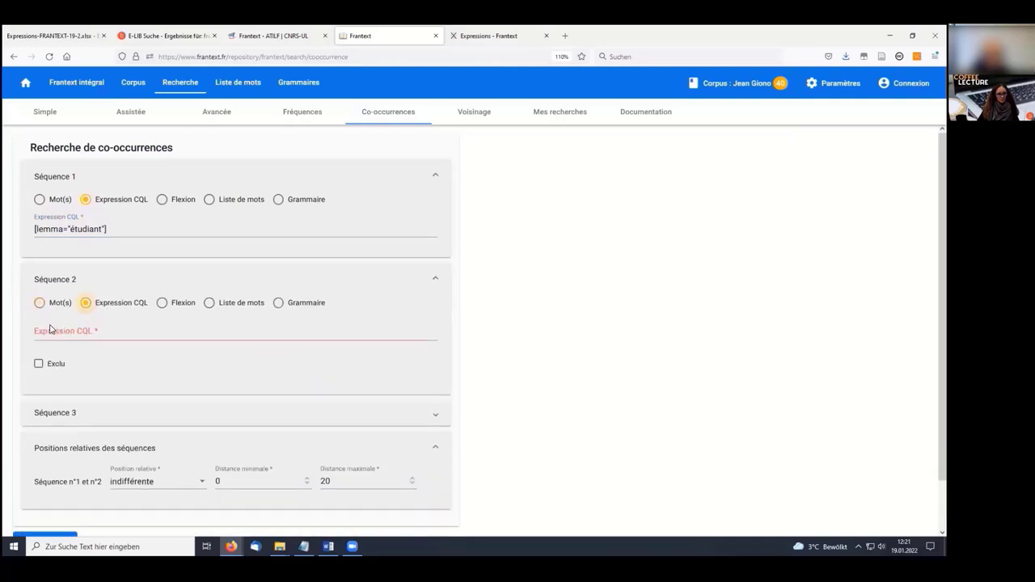
{"action": "left_click", "coordinate": [51, 333]}
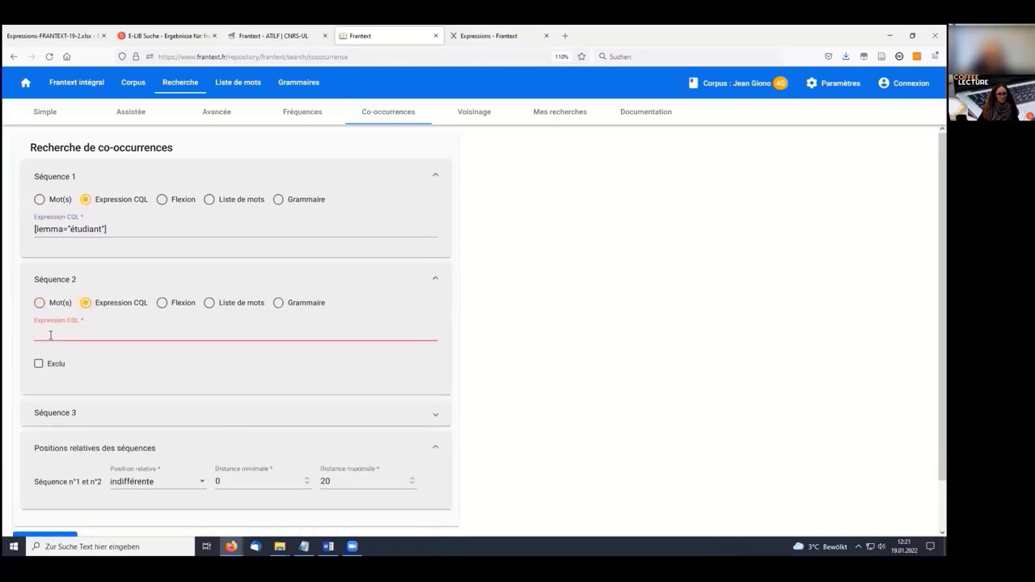
{"action": "type", "text": "[lemma=\"studieux"}
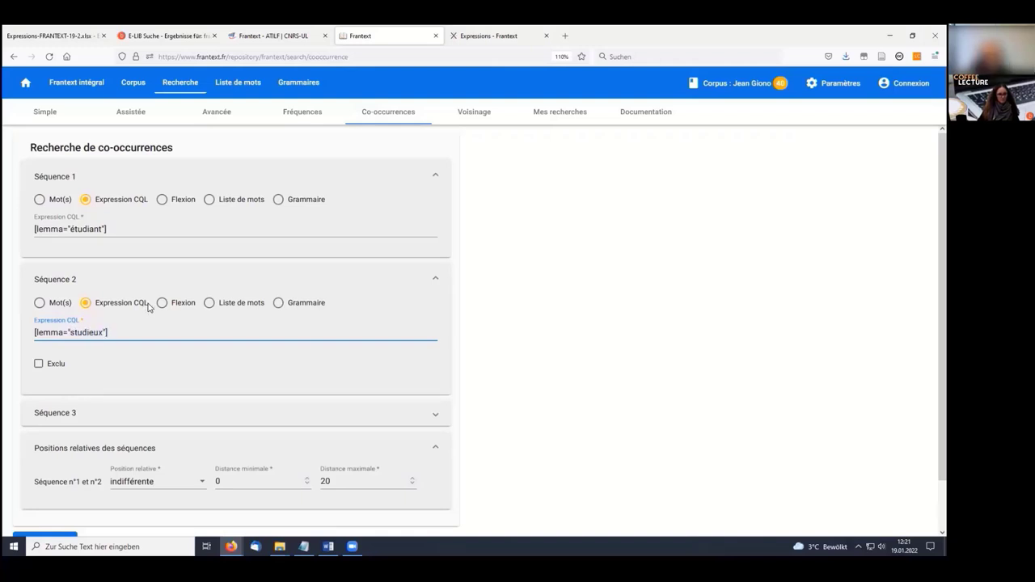
Check the relative position options, keep indifférente, and run the co-occurrence search for the two lemmas
{"action": "scroll", "coordinate": [121, 291], "scroll_direction": "down", "scroll_amount": 1}
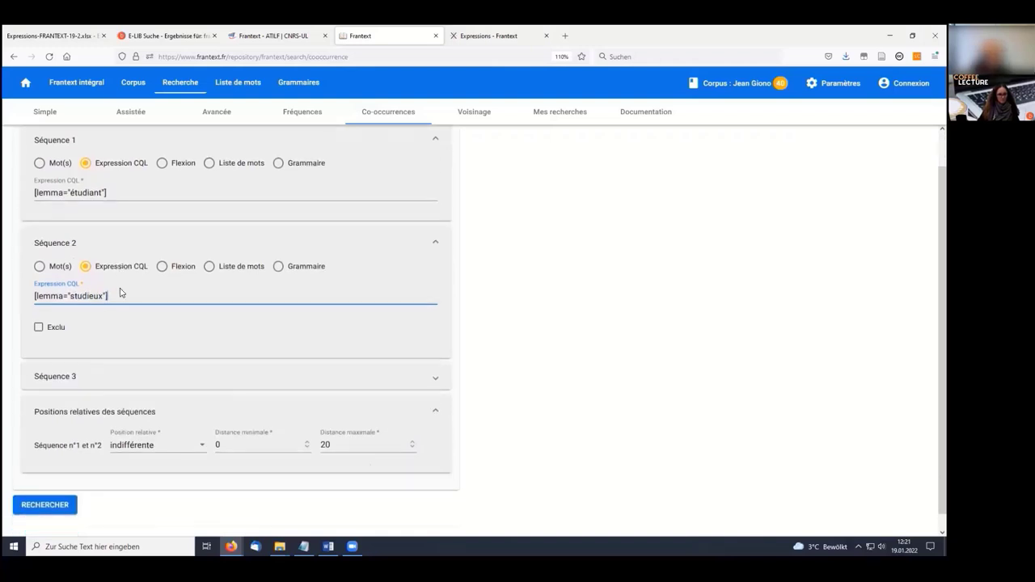
{"action": "left_click", "coordinate": [165, 430]}
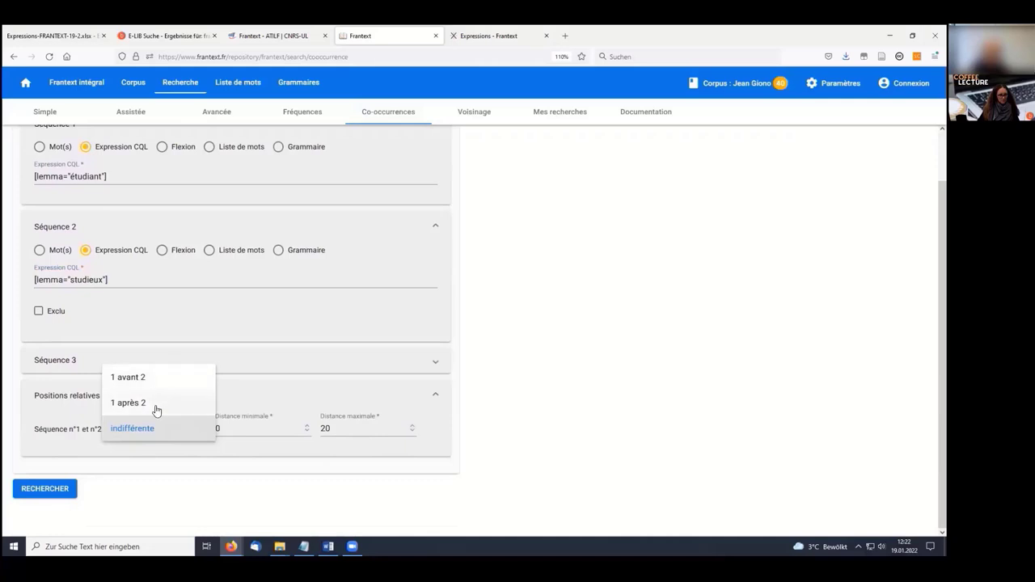
{"action": "left_click", "coordinate": [134, 516]}
{"action": "left_click", "coordinate": [61, 494]}
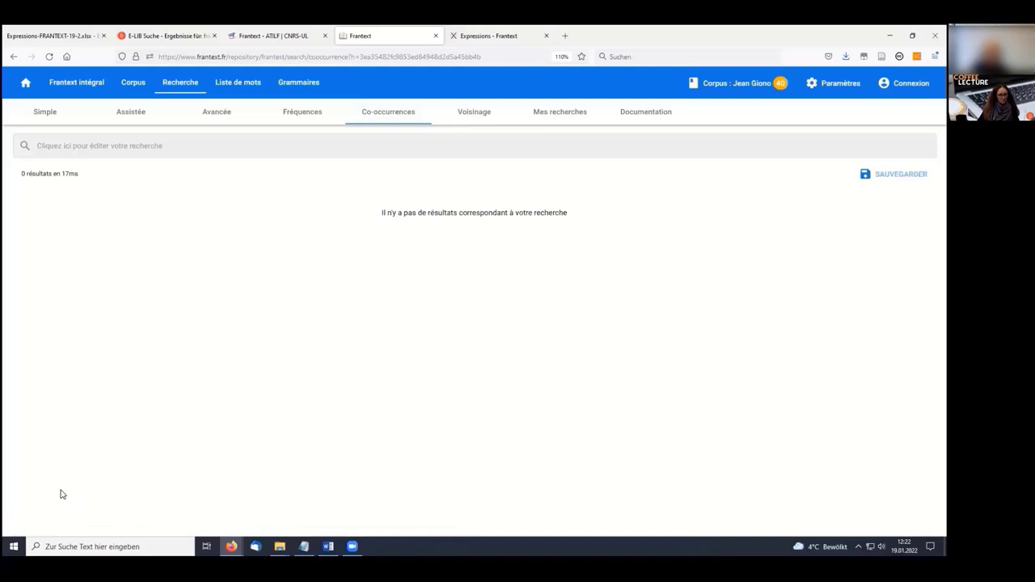
Reopen the co-occurrence query for editing and check both CQL expressions and the relative position settings
{"action": "left_click", "coordinate": [67, 147]}
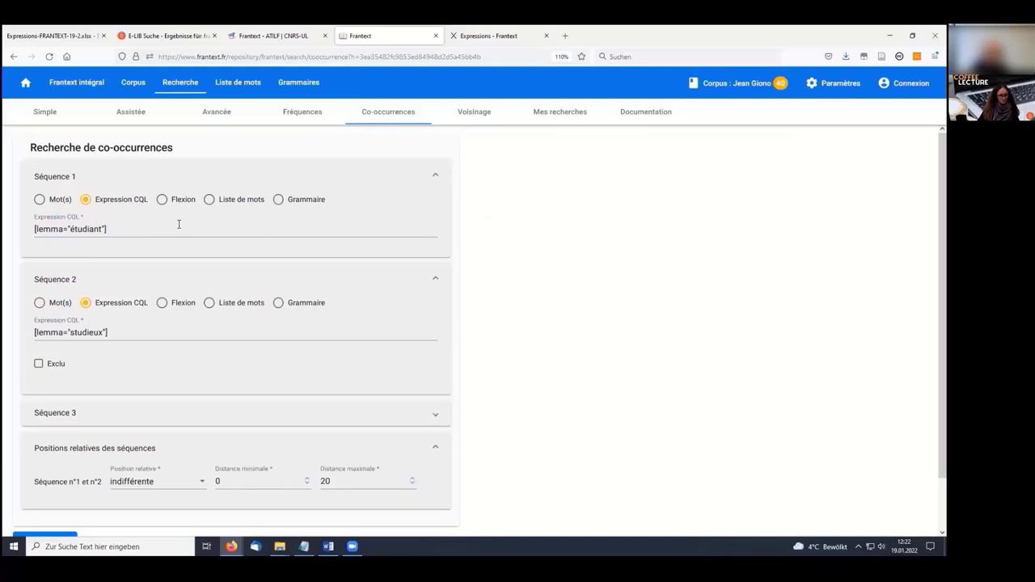
{"action": "left_click", "coordinate": [162, 334]}
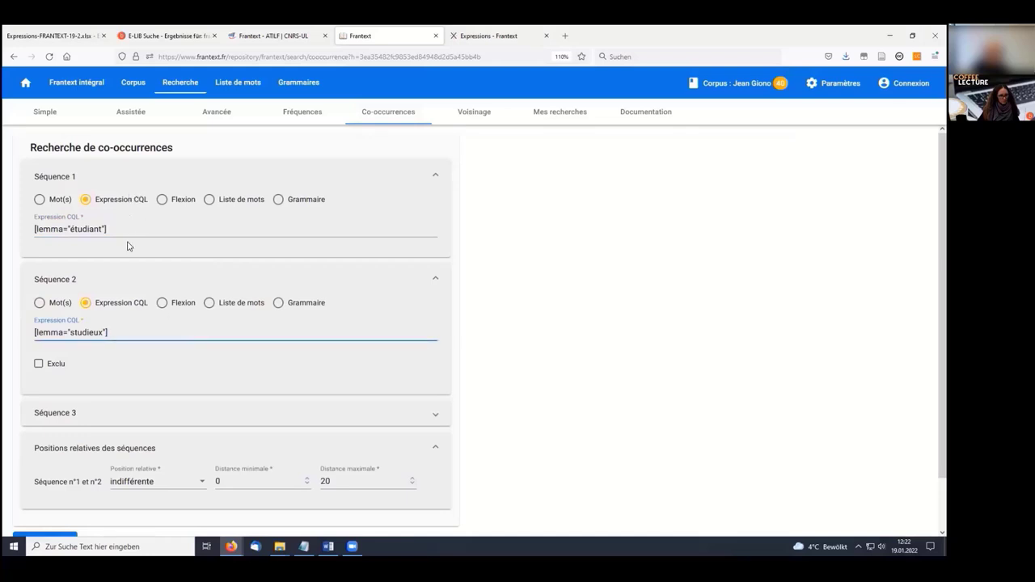
{"action": "scroll", "coordinate": [79, 314], "scroll_direction": "down", "scroll_amount": 1}
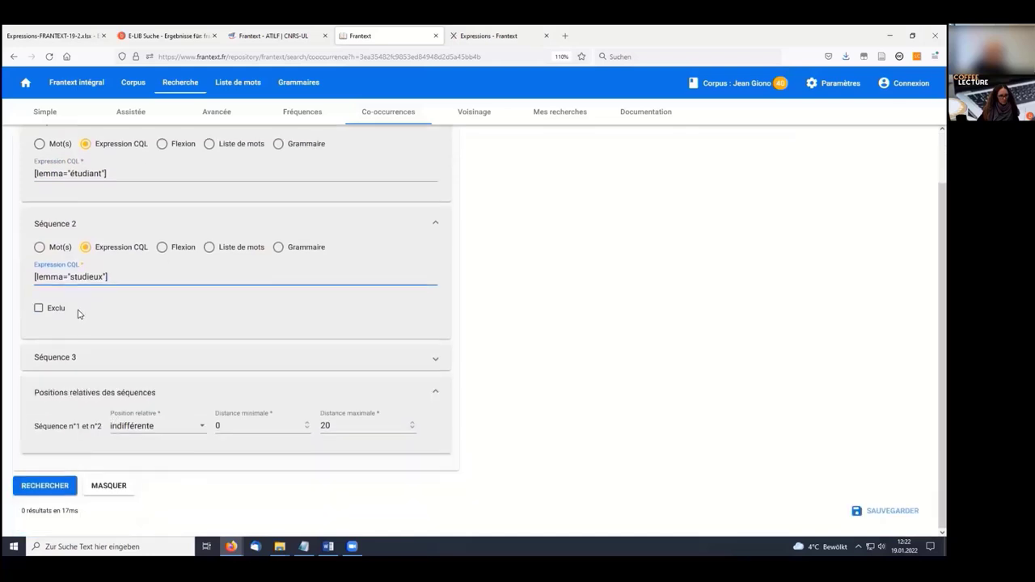
{"action": "scroll", "coordinate": [83, 323], "scroll_direction": "up", "scroll_amount": 1}
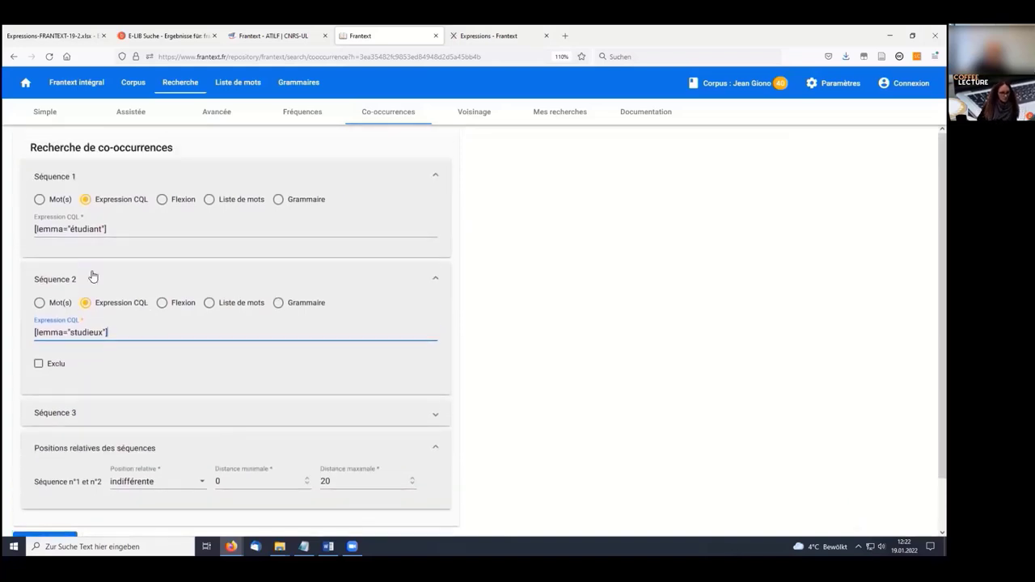
Try replacing the CQL expressions of Séquence 1 and Séquence 2 with the plain words étudiant and studieux
{"action": "left_click_drag", "start_coordinate": [107, 229], "coordinate": [10, 227]}
{"action": "key", "text": "BackSpace"}
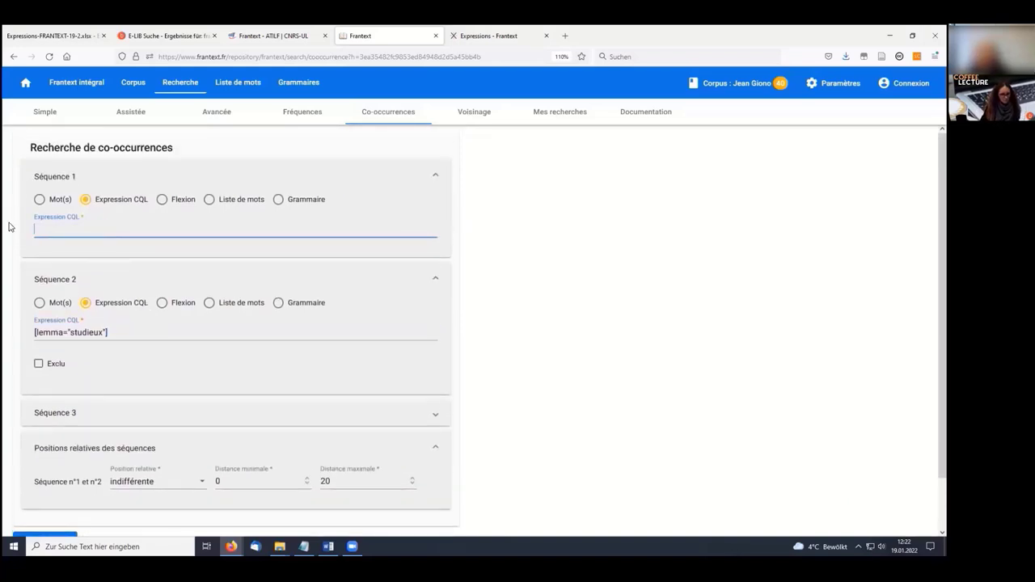
{"action": "type", "text": "étdiant"}
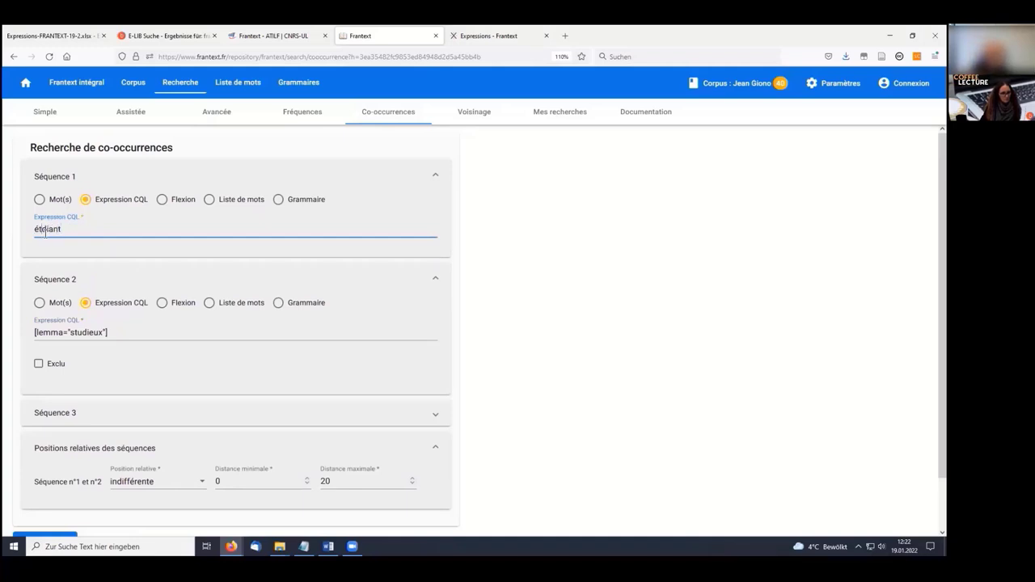
{"action": "left_click", "coordinate": [46, 231]}
{"action": "type", "text": "u"}
{"action": "left_click_drag", "start_coordinate": [107, 333], "coordinate": [7, 332]}
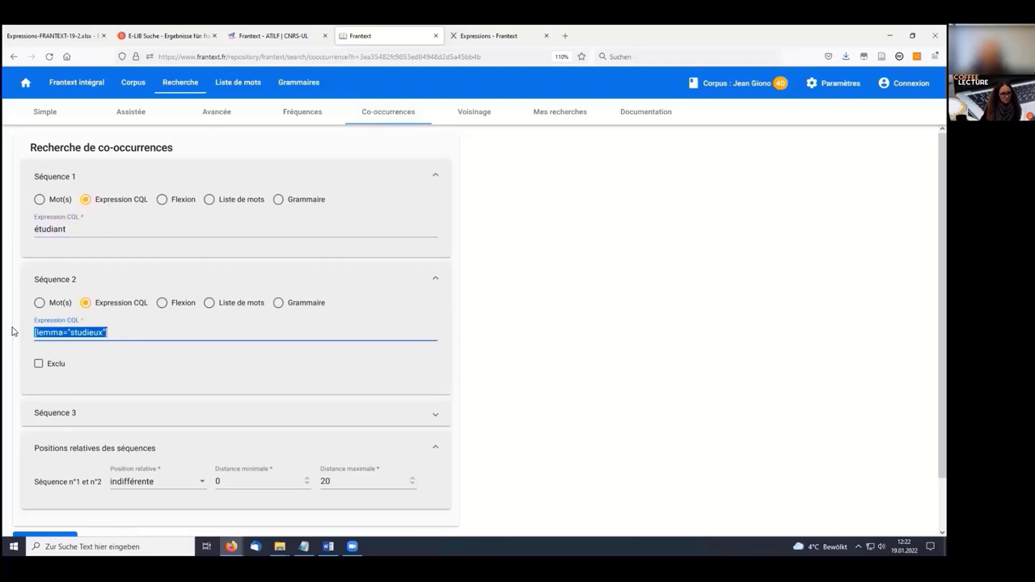
{"action": "key", "text": "BackSpace"}
{"action": "type", "text": "stu"}
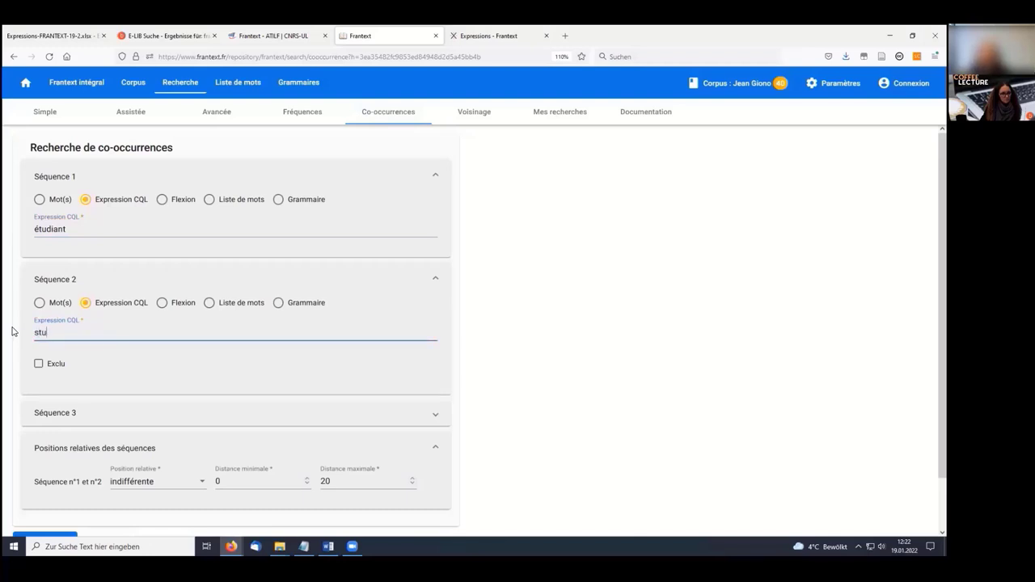
{"action": "type", "text": "dieux"}
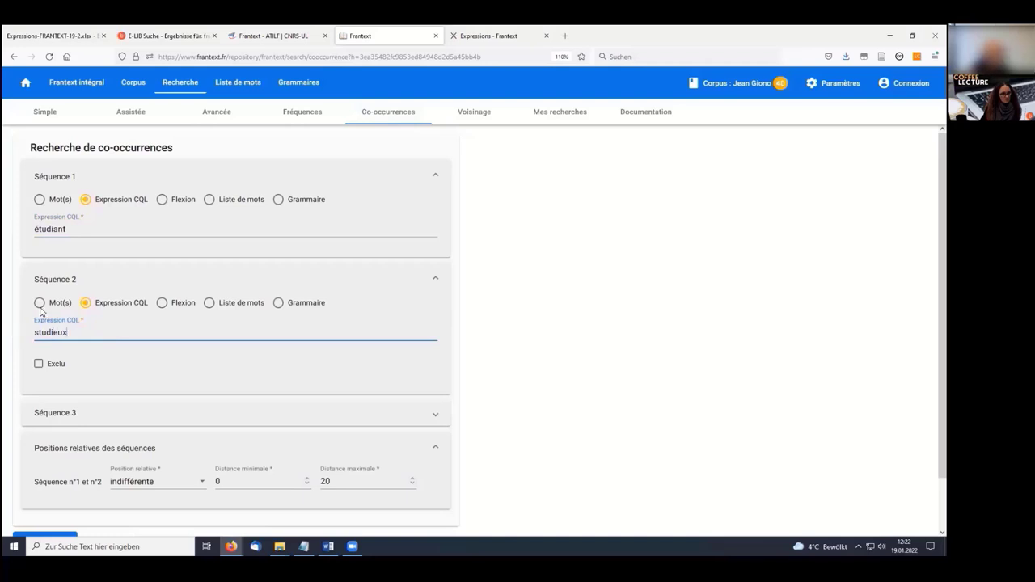
Set both sequences to Mot(s) with étudiant as Séquence 1 and studieux as Séquence 2, and run the co-occurrence search
{"action": "left_click", "coordinate": [39, 303]}
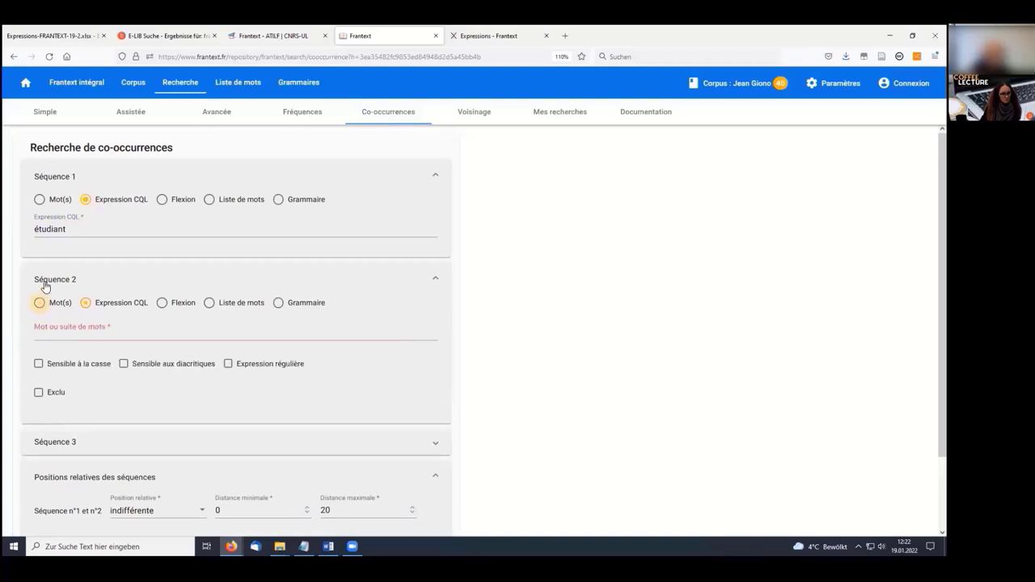
{"action": "left_click", "coordinate": [39, 200]}
{"action": "left_click", "coordinate": [53, 232]}
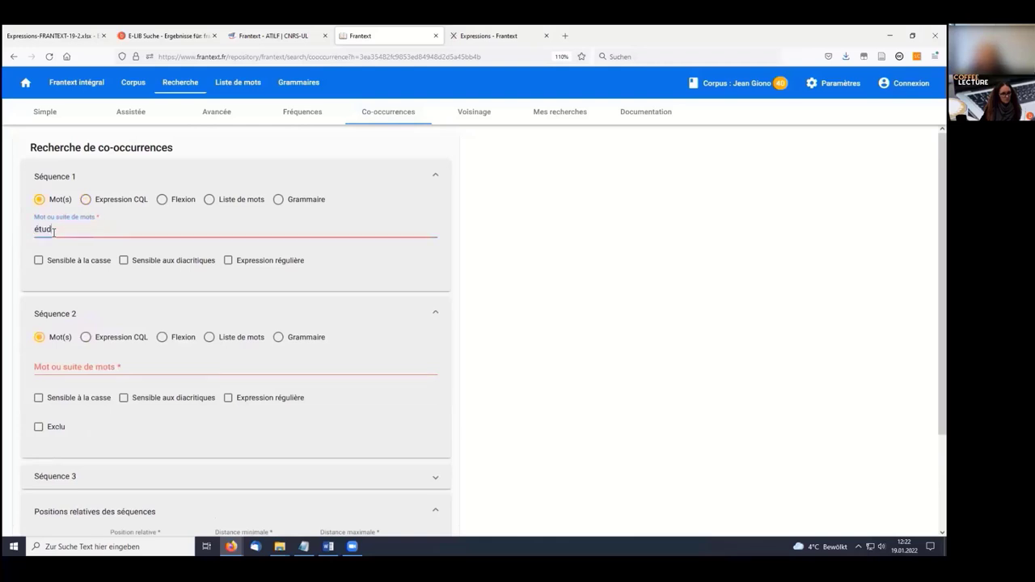
{"action": "type", "text": "étudieant"}
{"action": "left_click", "coordinate": [65, 367]}
{"action": "type", "text": "studieux"}
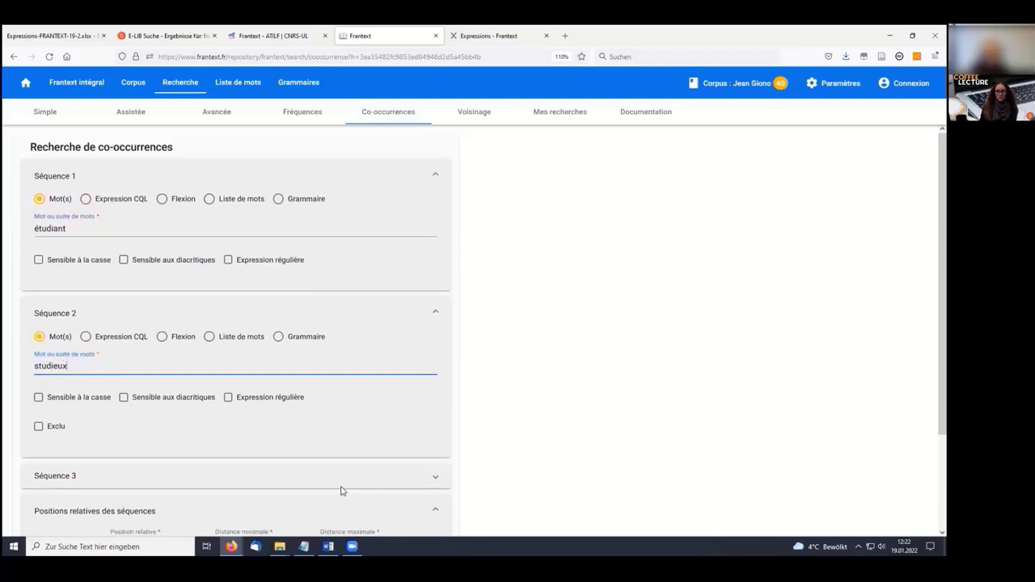
{"action": "scroll", "coordinate": [341, 491], "scroll_direction": "down", "scroll_amount": 3}
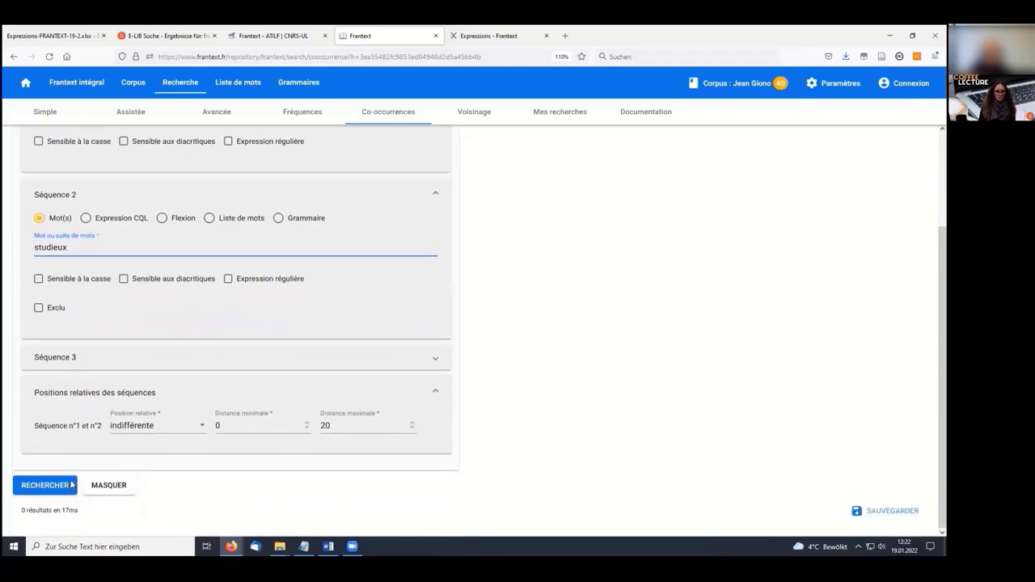
{"action": "left_click", "coordinate": [36, 487]}
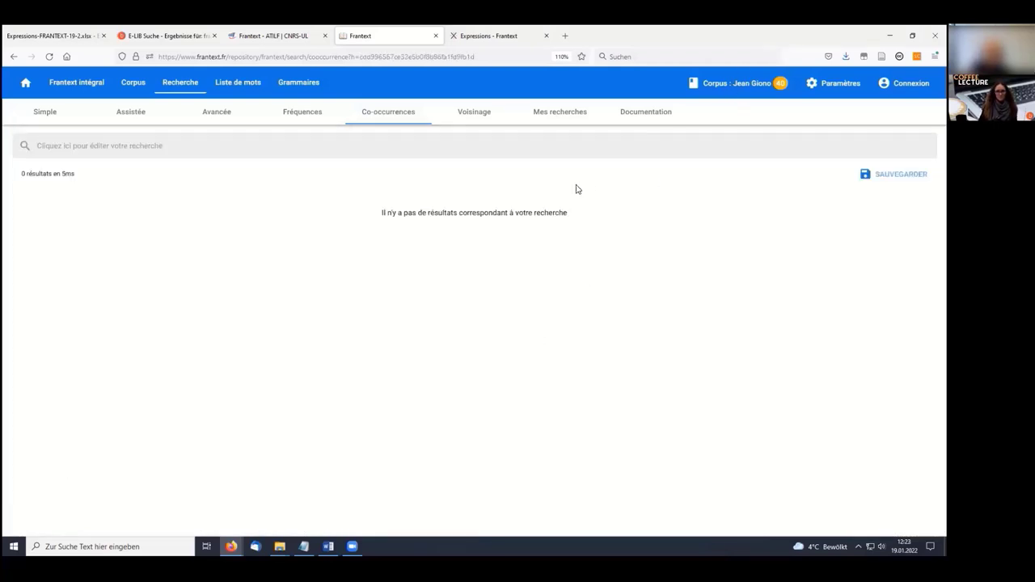
Rerun the étudiant and studieux co-occurrence search on the 20ème siècle corpus and review the passages
{"action": "left_click", "coordinate": [764, 84]}
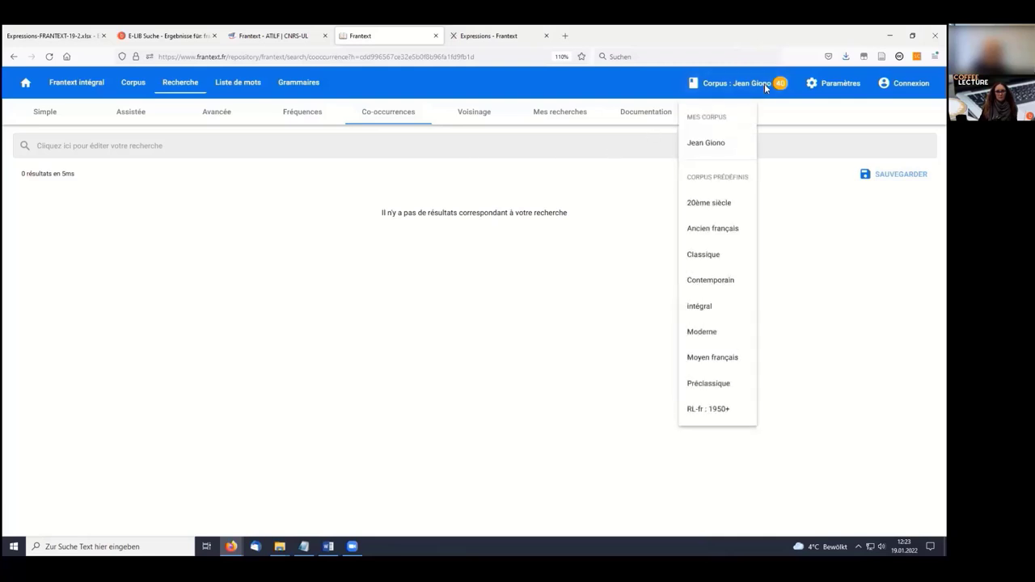
{"action": "left_click", "coordinate": [715, 204]}
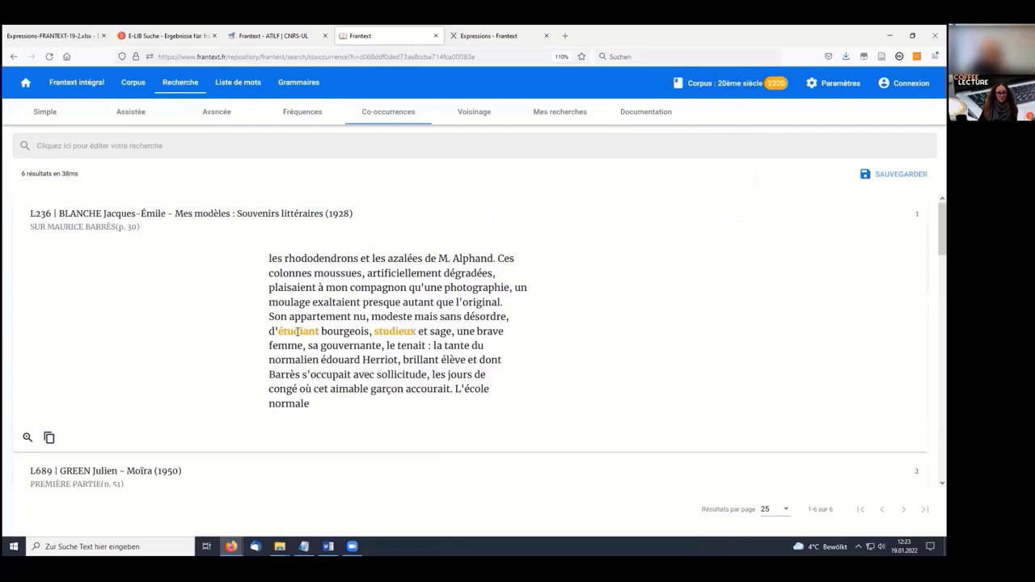
{"action": "scroll", "coordinate": [303, 330], "scroll_direction": "down", "scroll_amount": 1}
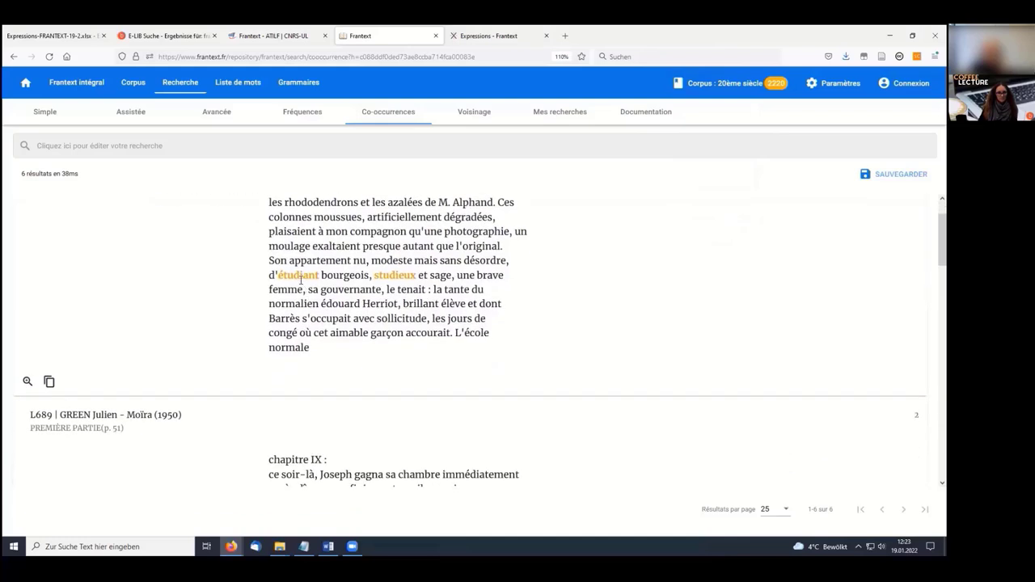
Examine the étudiant and studieux passages for the order and distance of the two highlighted words in each result
{"action": "left_click_drag", "start_coordinate": [278, 275], "coordinate": [503, 275]}
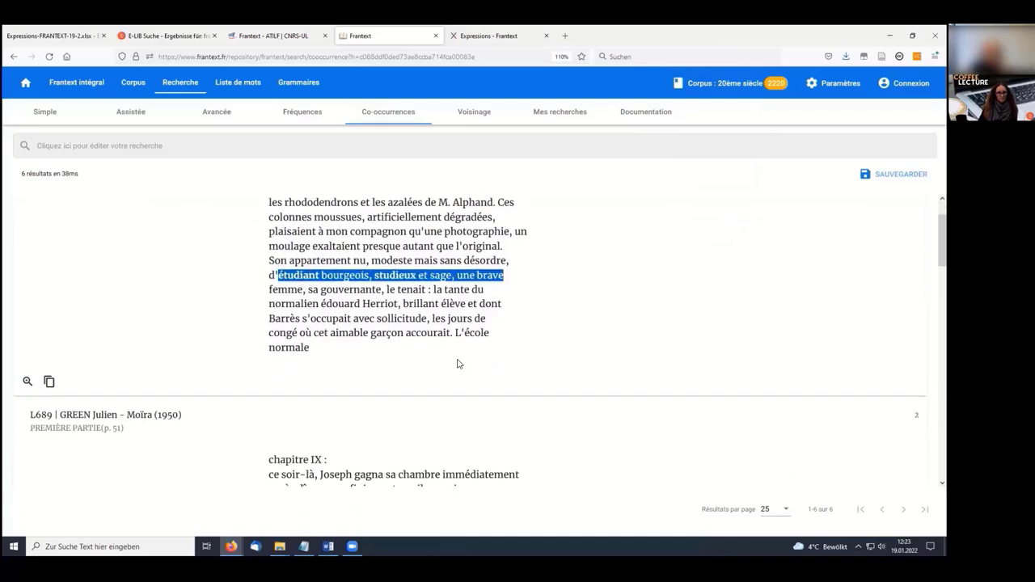
{"action": "scroll", "coordinate": [457, 364], "scroll_direction": "down", "scroll_amount": 3}
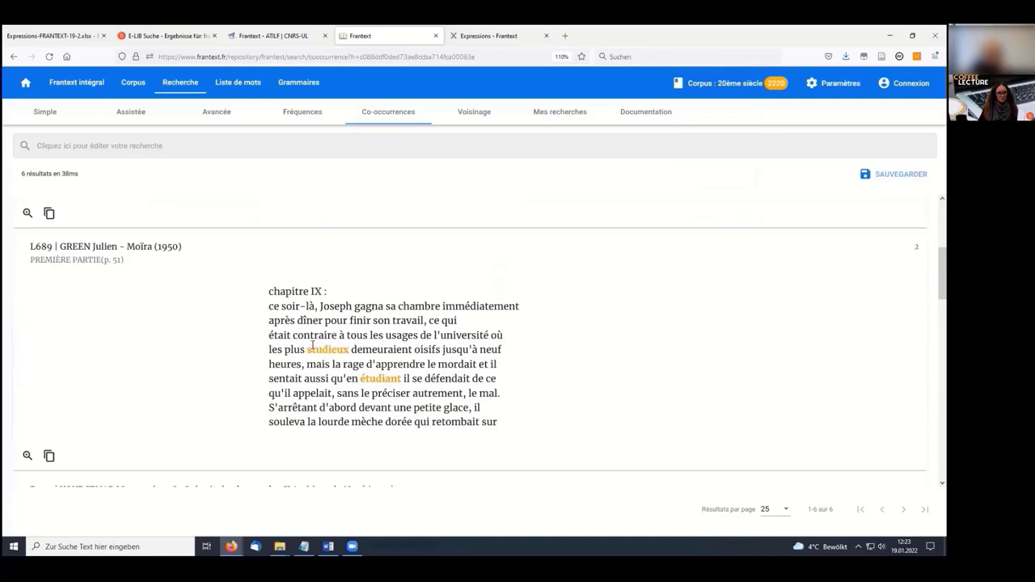
{"action": "left_click_drag", "start_coordinate": [306, 349], "coordinate": [447, 394]}
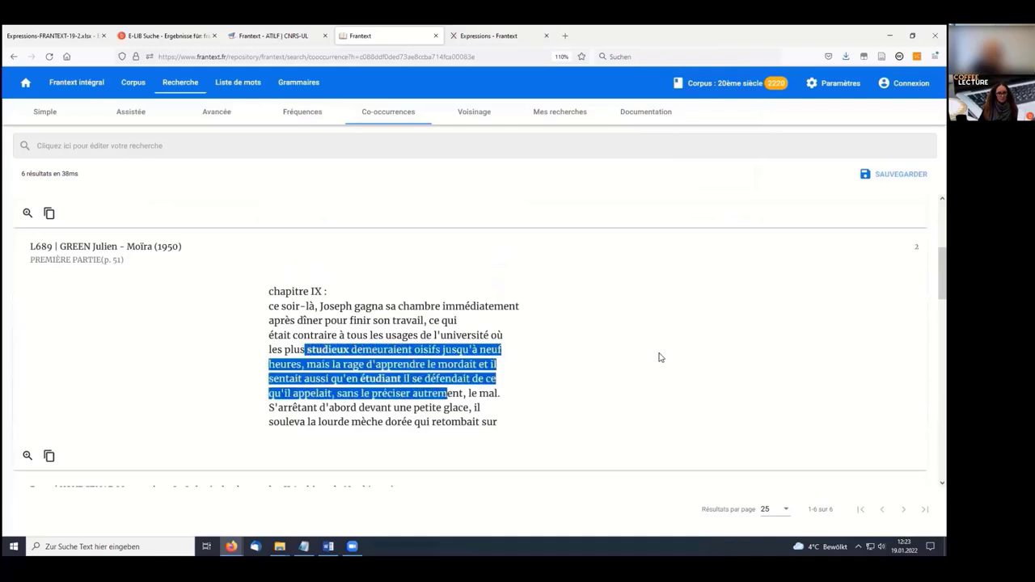
{"action": "left_click", "coordinate": [508, 396]}
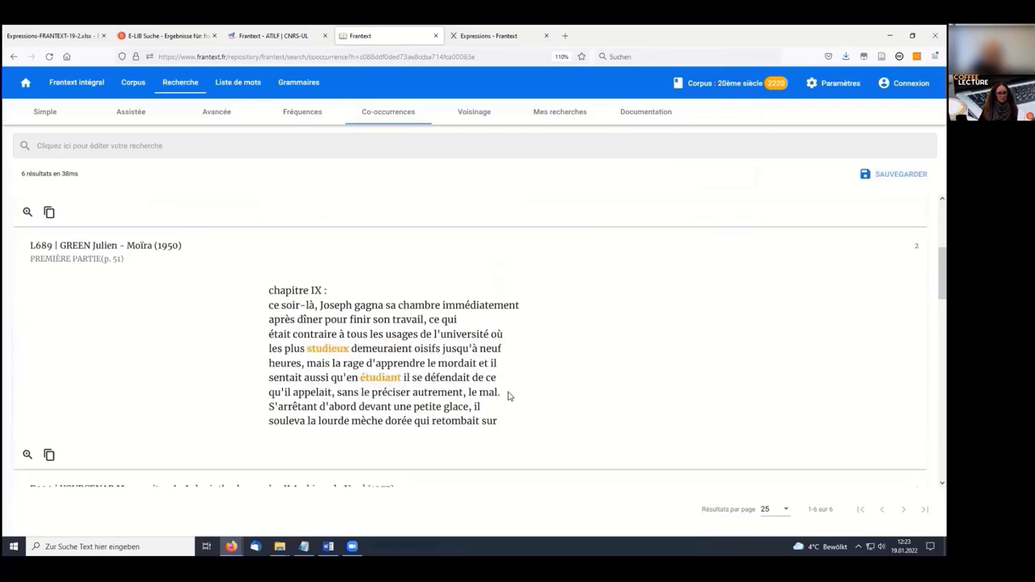
{"action": "scroll", "coordinate": [509, 396], "scroll_direction": "down", "scroll_amount": 2}
{"action": "scroll", "coordinate": [508, 395], "scroll_direction": "down", "scroll_amount": 4}
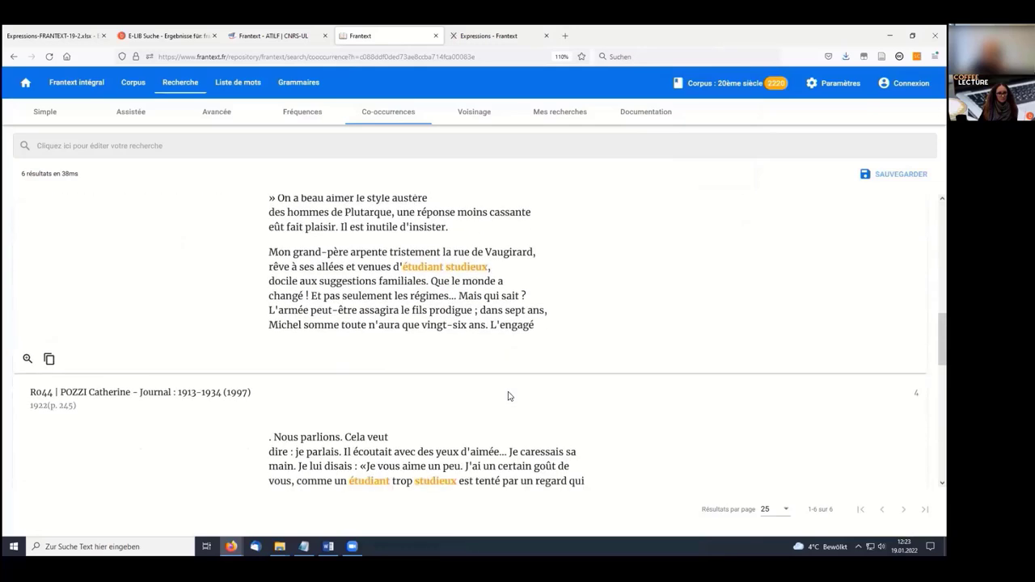
{"action": "left_click_drag", "start_coordinate": [401, 267], "coordinate": [489, 267]}
{"action": "scroll", "coordinate": [375, 366], "scroll_direction": "down", "scroll_amount": 2}
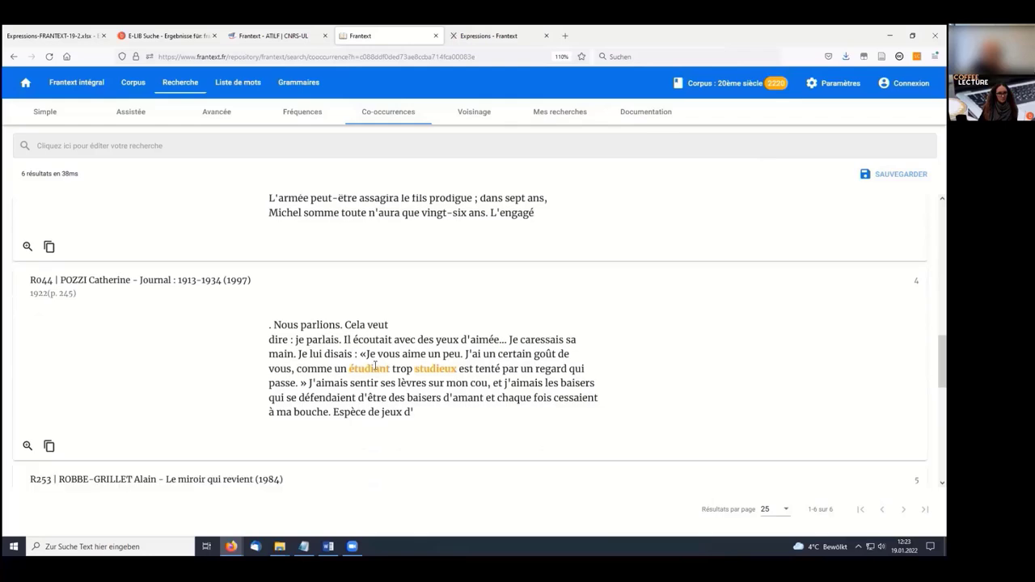
{"action": "scroll", "coordinate": [374, 368], "scroll_direction": "down", "scroll_amount": 3}
{"action": "scroll", "coordinate": [389, 317], "scroll_direction": "up", "scroll_amount": 4}
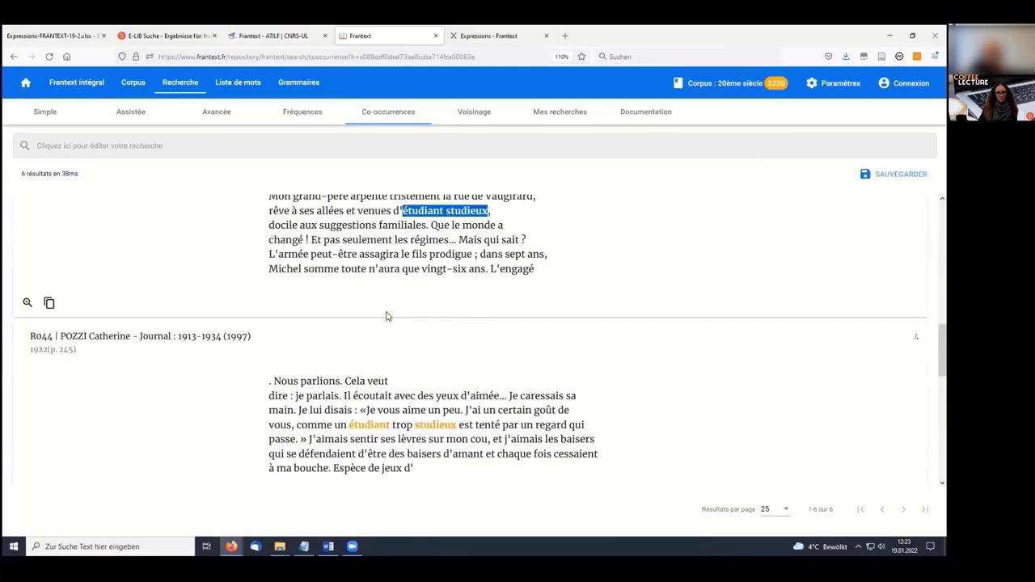
{"action": "scroll", "coordinate": [388, 314], "scroll_direction": "up", "scroll_amount": 2}
{"action": "scroll", "coordinate": [387, 314], "scroll_direction": "up", "scroll_amount": 3}
{"action": "scroll", "coordinate": [388, 314], "scroll_direction": "up", "scroll_amount": 3}
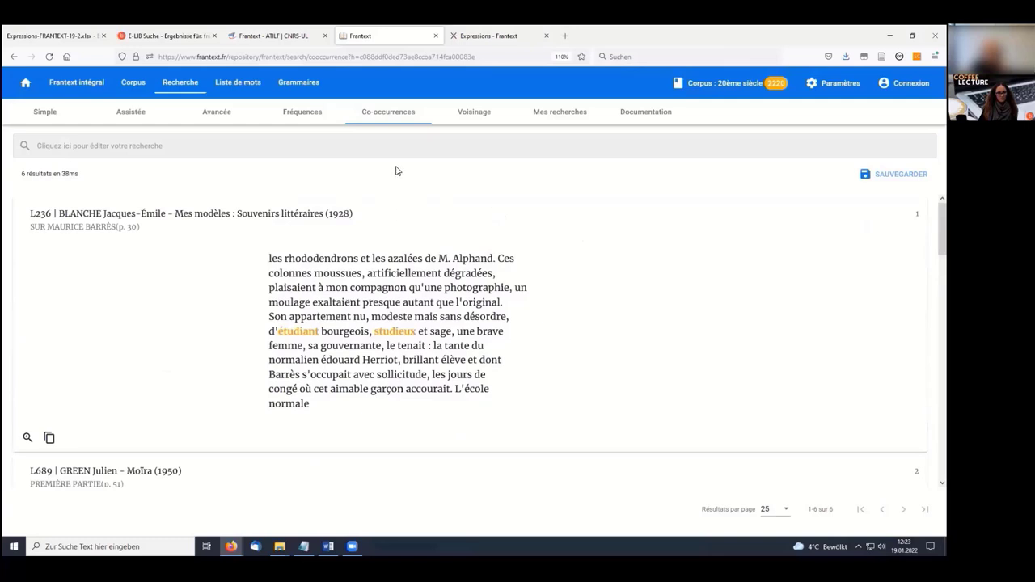
Start a Voisinage study of a CQL expression and enter [lemma="étudiant"] as the expression to study
{"action": "left_click", "coordinate": [476, 125]}
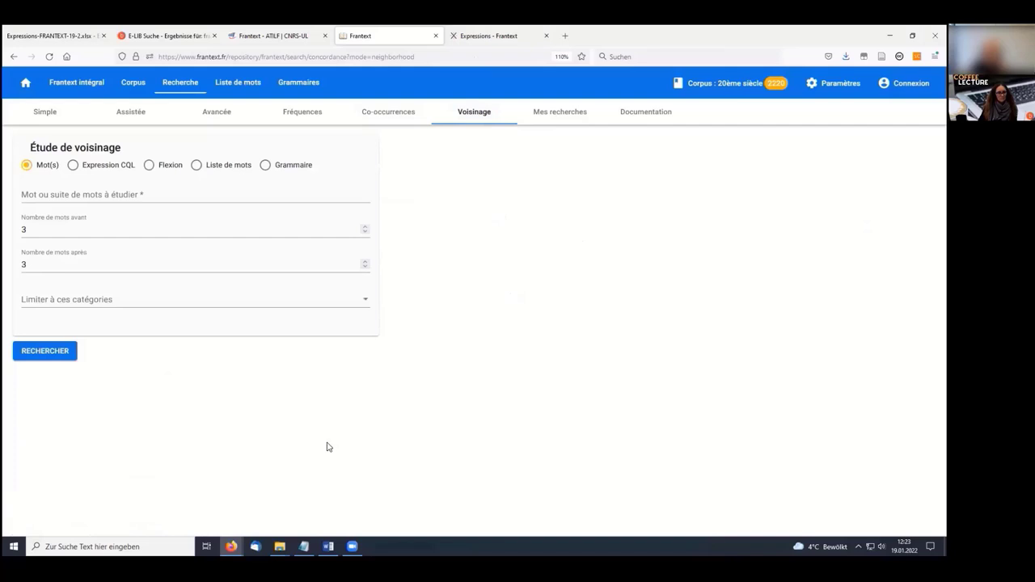
{"action": "left_click", "coordinate": [113, 197]}
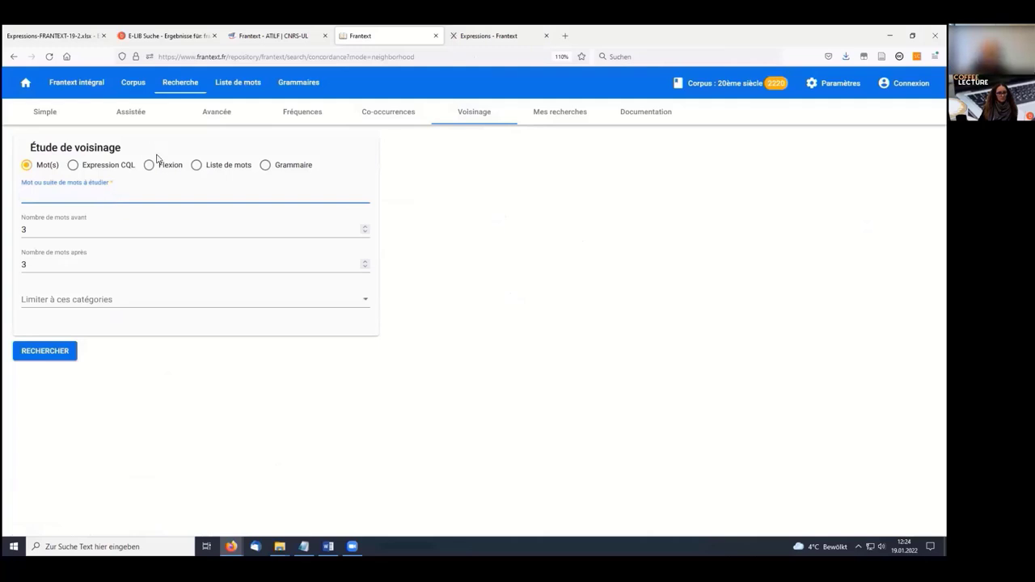
{"action": "left_click", "coordinate": [72, 166]}
{"action": "left_click", "coordinate": [59, 192]}
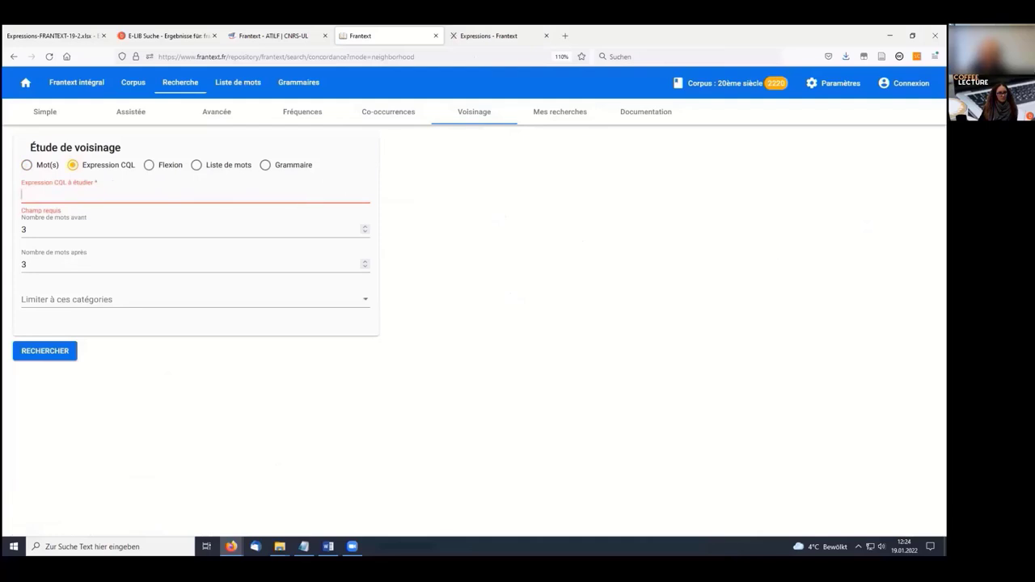
{"action": "type", "text": "[lemma="}
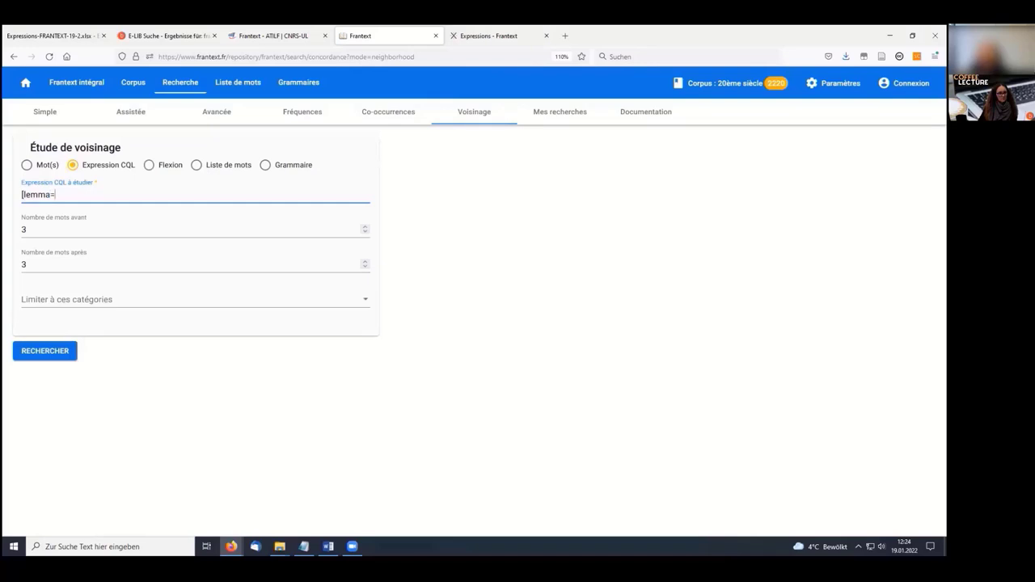
{"action": "type", "text": "\"étudiant\"]"}
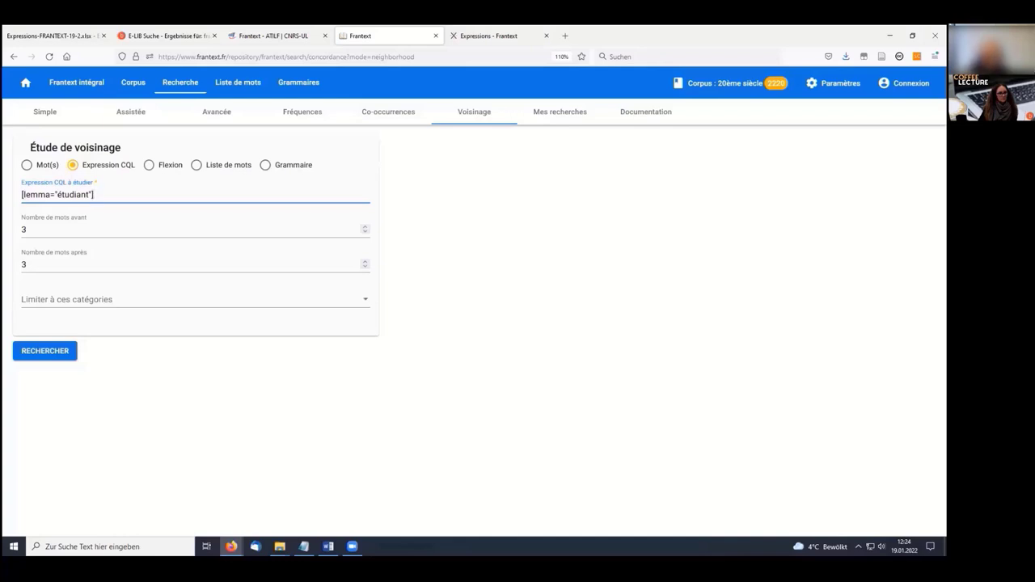
Set the neighbourhood to 1 word before and 1 word after, limit it to the category adjectif, and run the search
{"action": "left_click", "coordinate": [365, 233]}
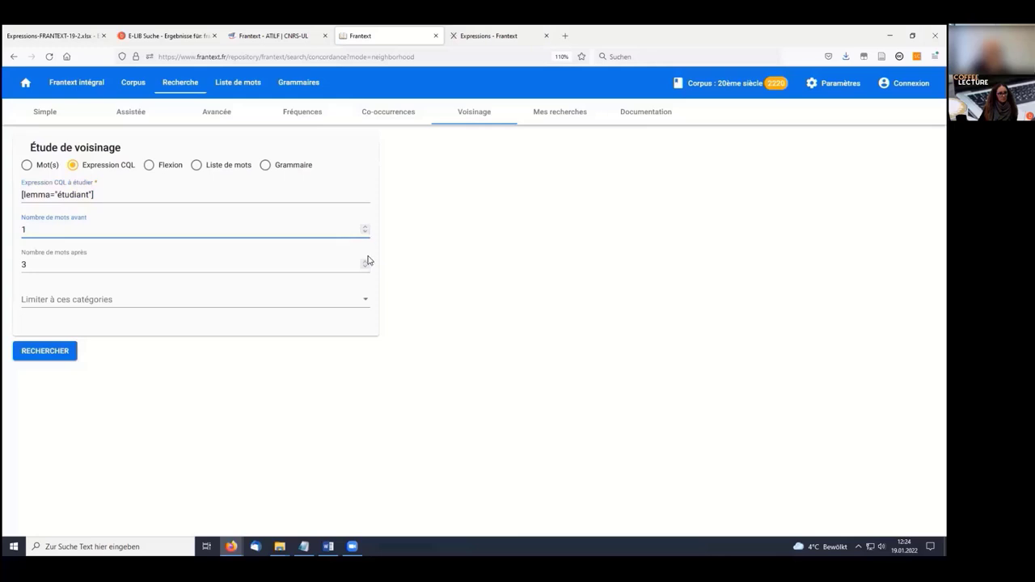
{"action": "left_click", "coordinate": [365, 267]}
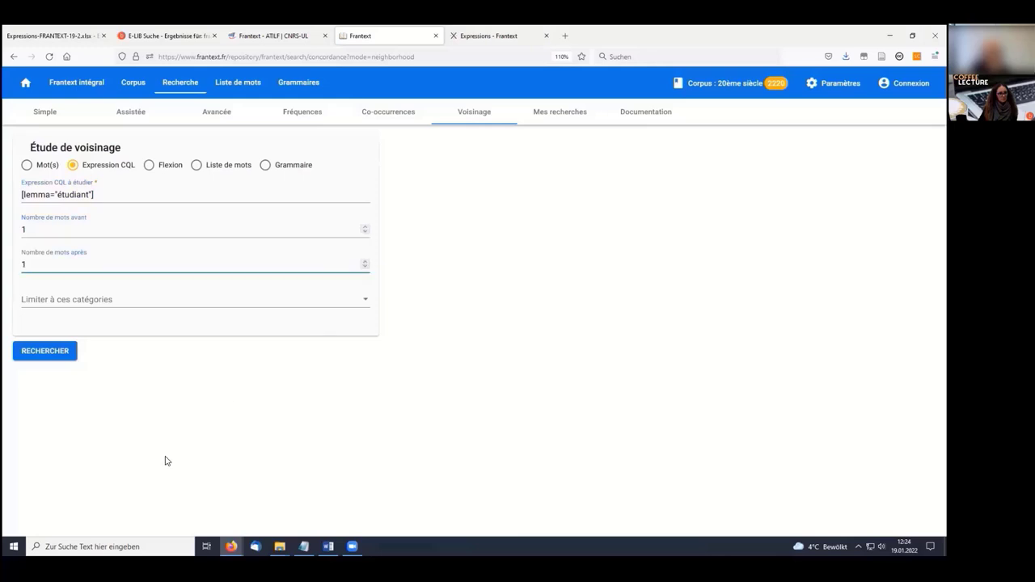
{"action": "left_click", "coordinate": [365, 300]}
{"action": "left_click", "coordinate": [27, 305]}
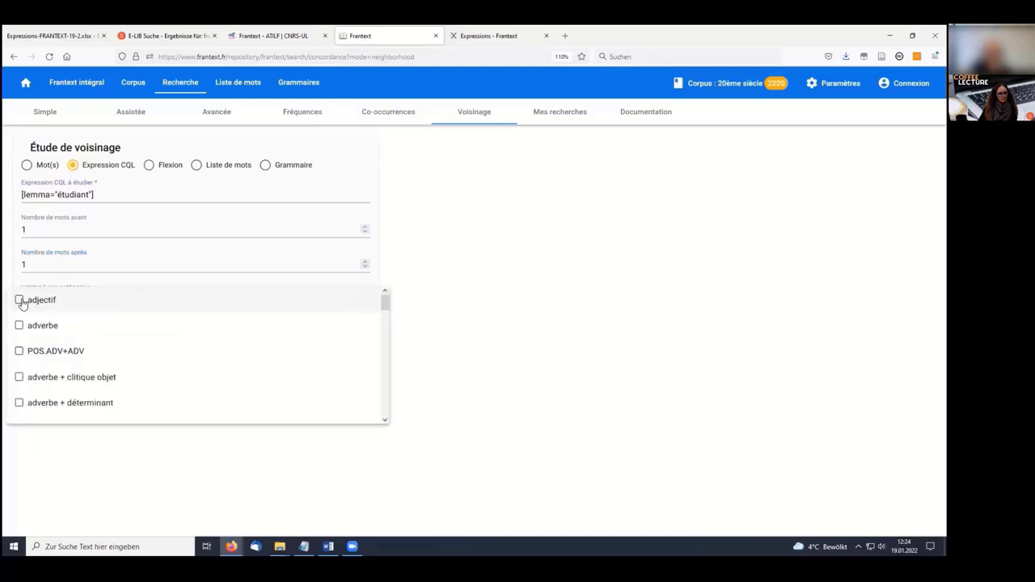
{"action": "left_click", "coordinate": [476, 435]}
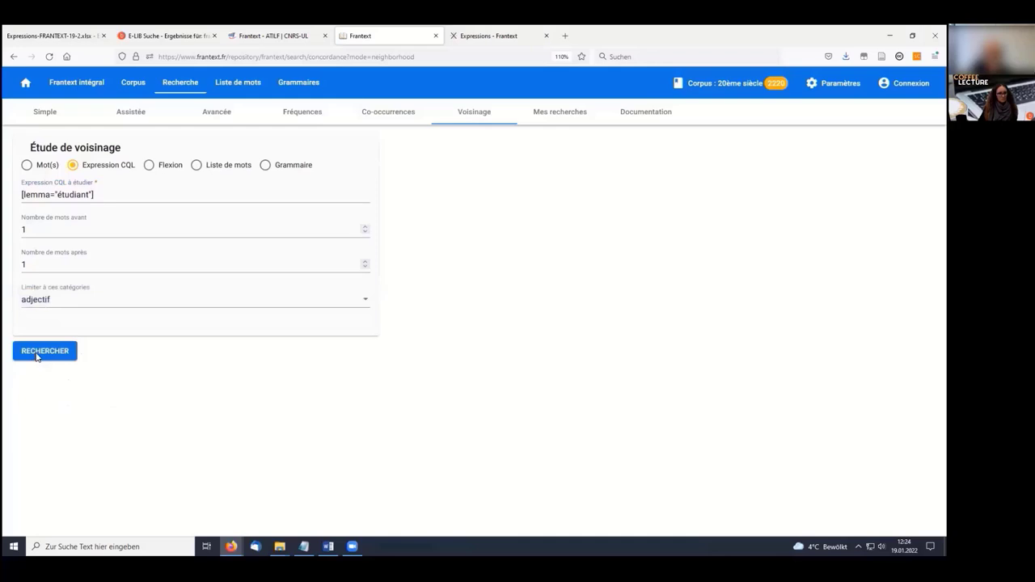
{"action": "left_click", "coordinate": [44, 351]}
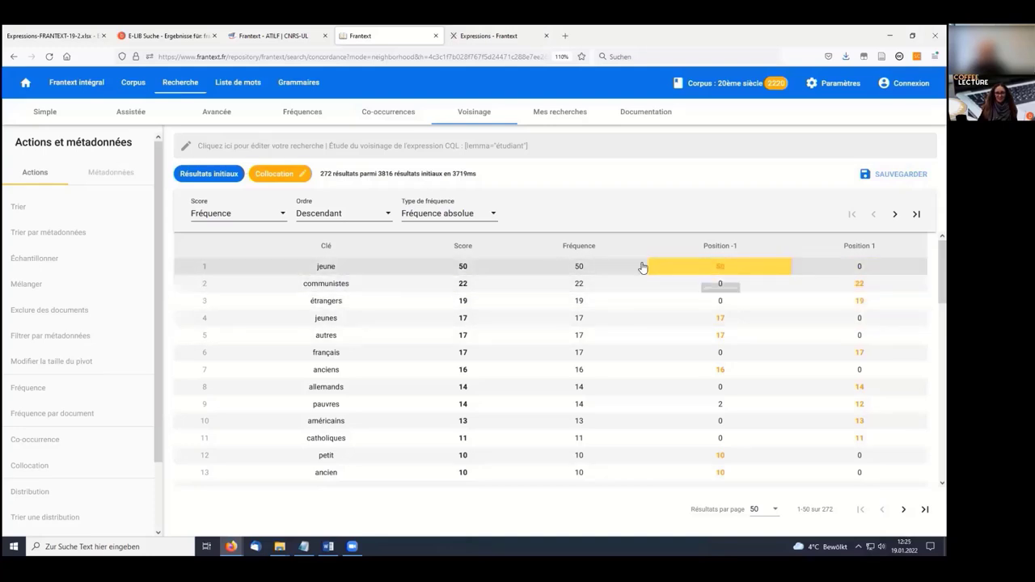
View the concordances for jeune at position -1 and communistes at position 1, returning to the collocation table after each
{"action": "mouse_move", "coordinate": [721, 271]}
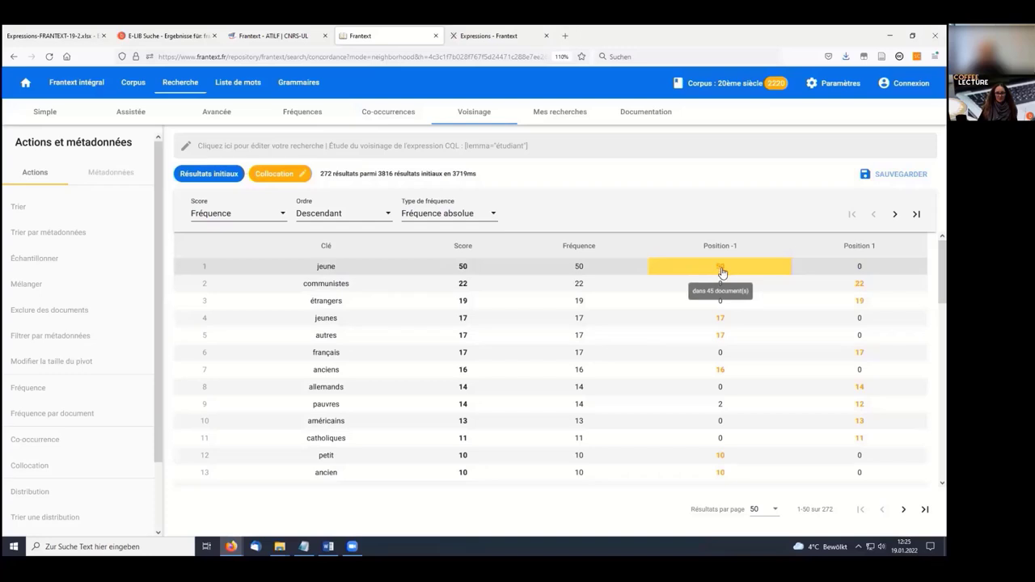
{"action": "left_click", "coordinate": [723, 272]}
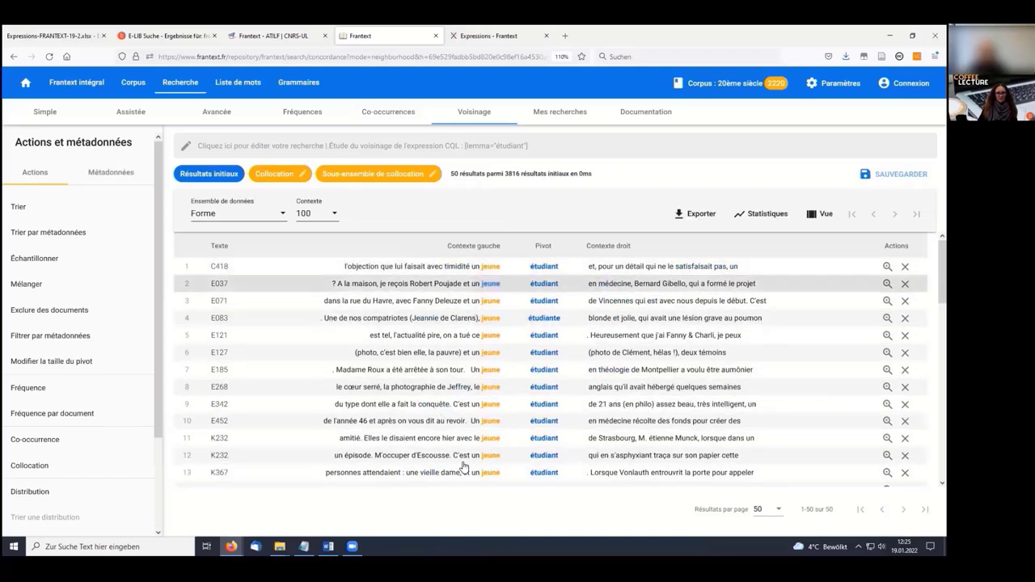
{"action": "left_click", "coordinate": [277, 179]}
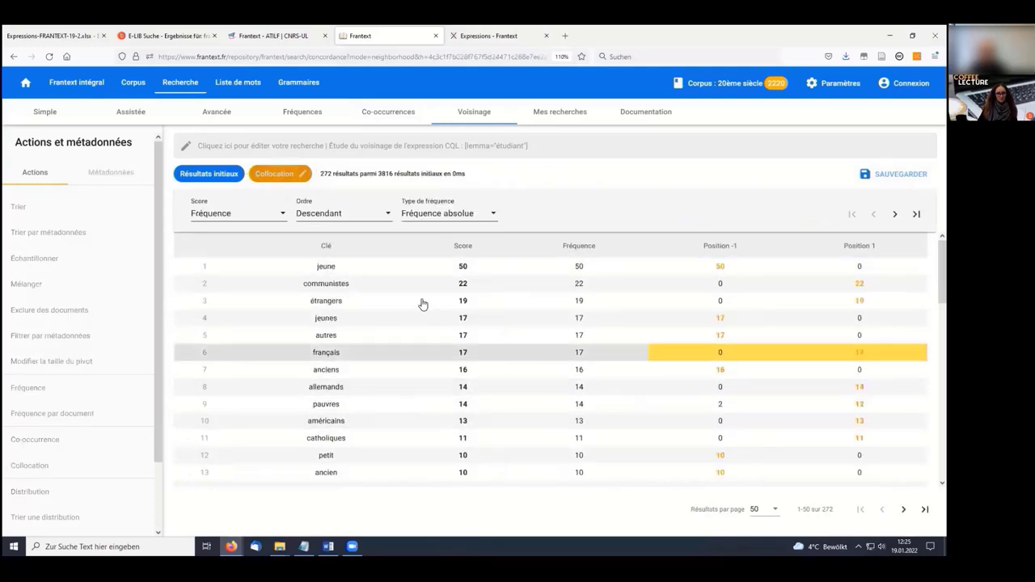
{"action": "left_click", "coordinate": [859, 283]}
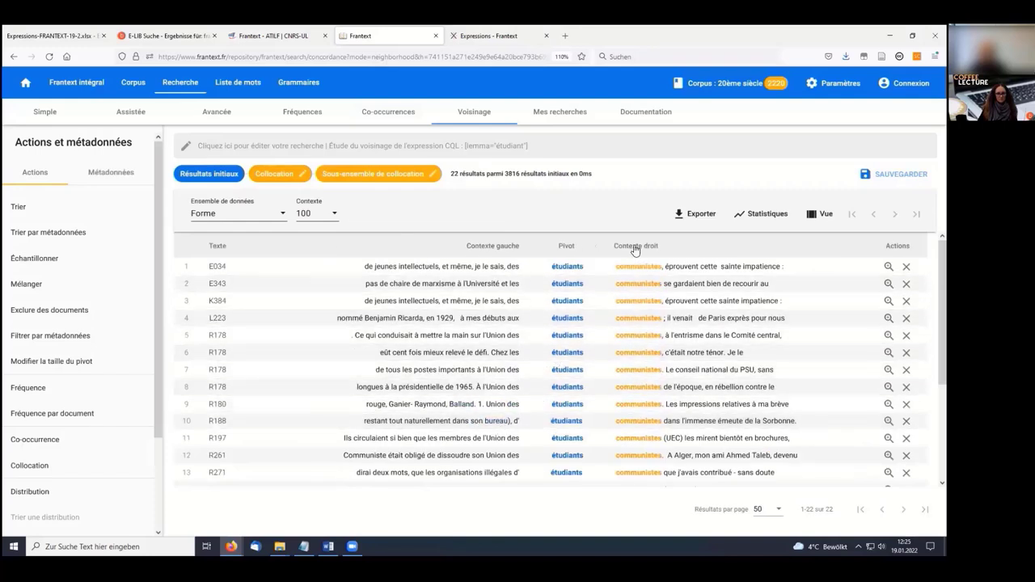
{"action": "left_click", "coordinate": [275, 174]}
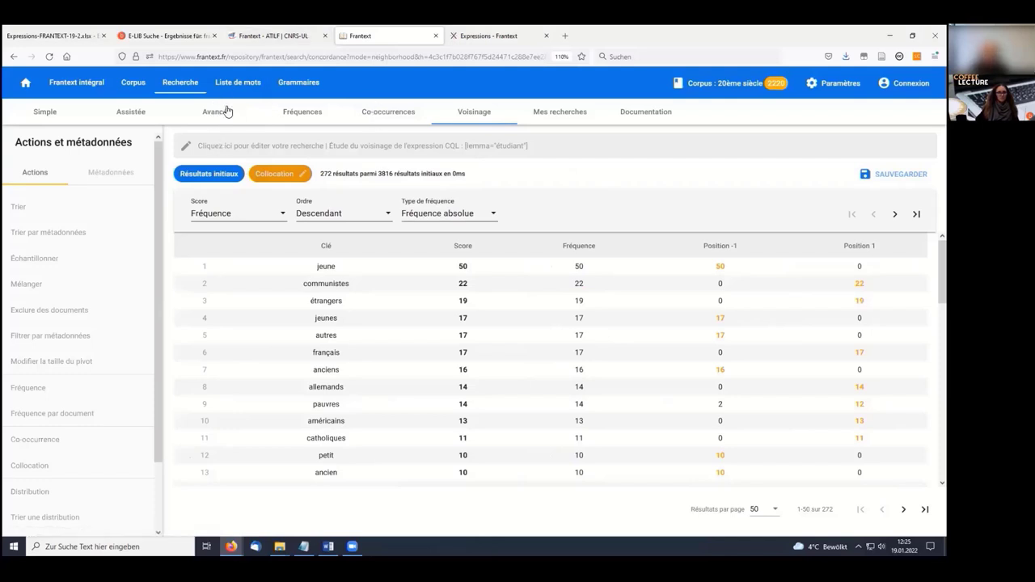
Open the personal word list animaux, check its entries and return to the list overview
{"action": "left_click", "coordinate": [238, 82]}
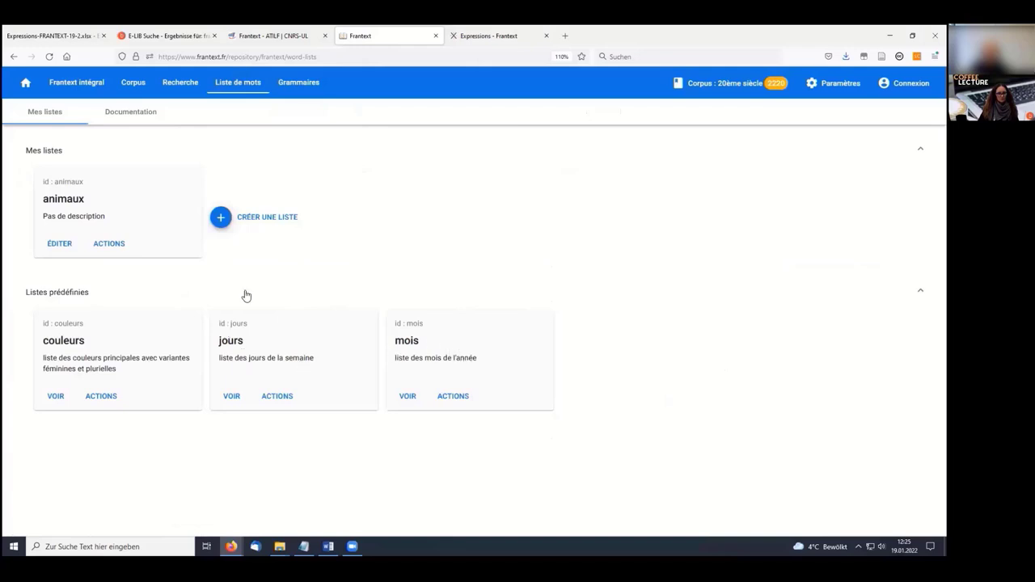
{"action": "left_click", "coordinate": [63, 242]}
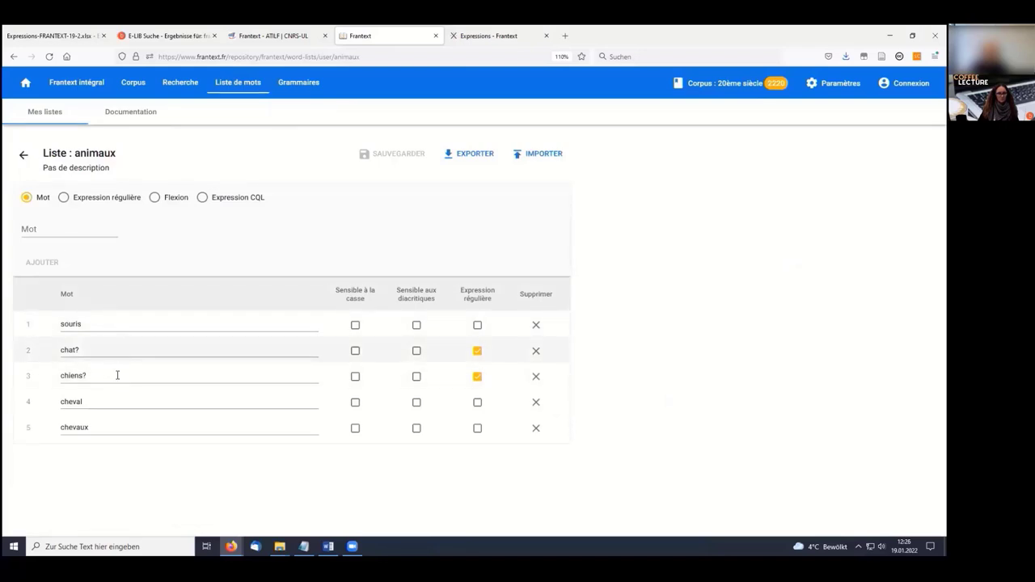
{"action": "left_click", "coordinate": [23, 155]}
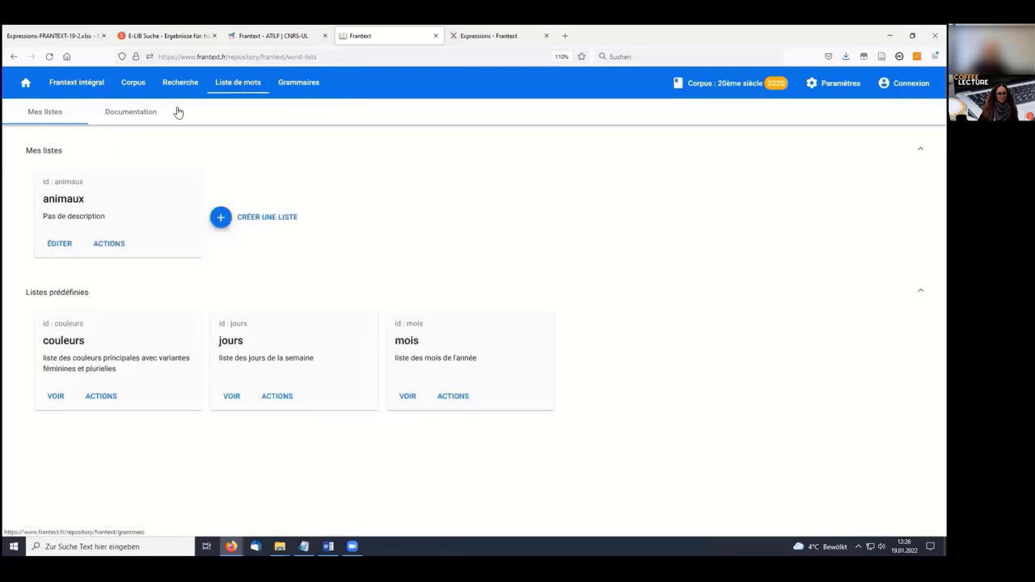
Open the personal grammar animaux_couleurs, read its rule and return to the grammar overview
{"action": "left_click", "coordinate": [299, 81]}
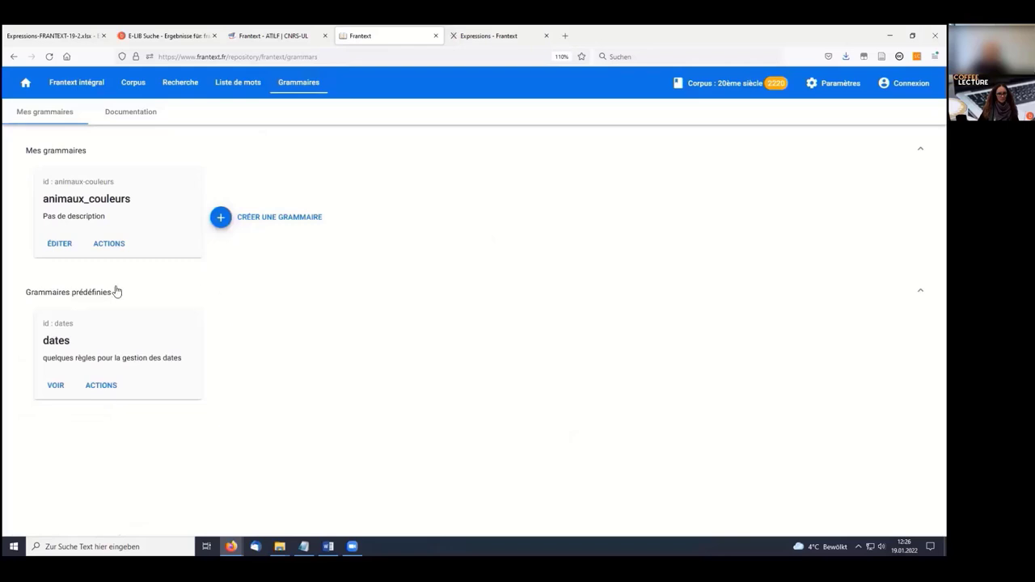
{"action": "left_click", "coordinate": [58, 245]}
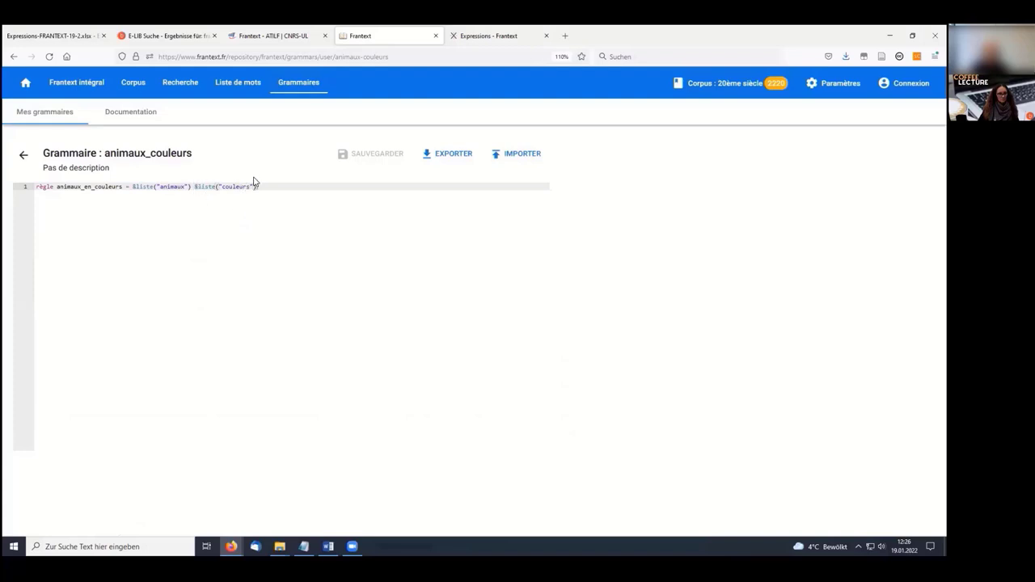
{"action": "left_click", "coordinate": [23, 154]}
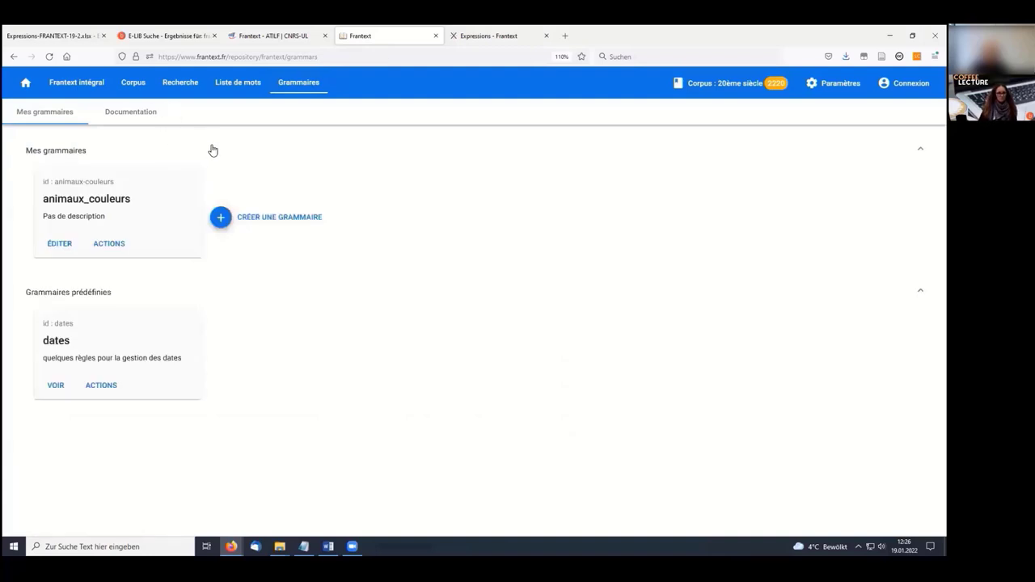
Set up an assisted search that uses the grammar animaux_couleurs with the rule animaux_en_couleurs
{"action": "left_click", "coordinate": [181, 82]}
{"action": "left_click", "coordinate": [136, 113]}
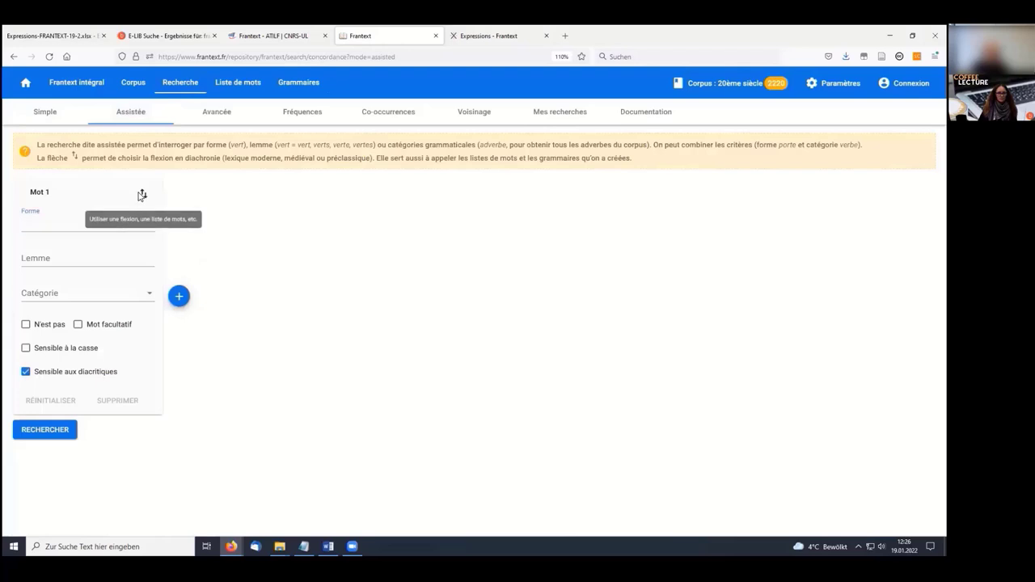
{"action": "left_click", "coordinate": [143, 194]}
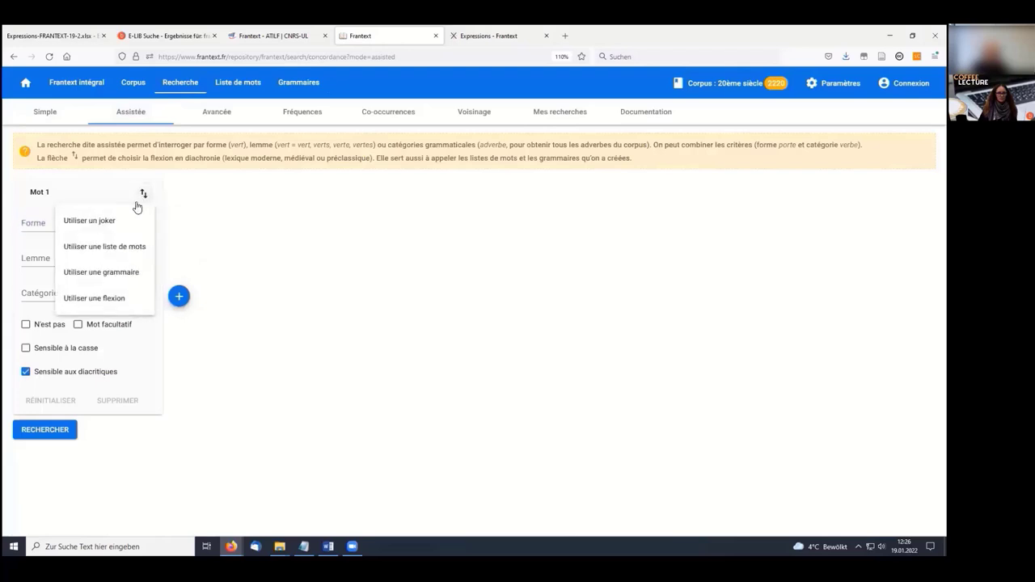
{"action": "left_click", "coordinate": [101, 273]}
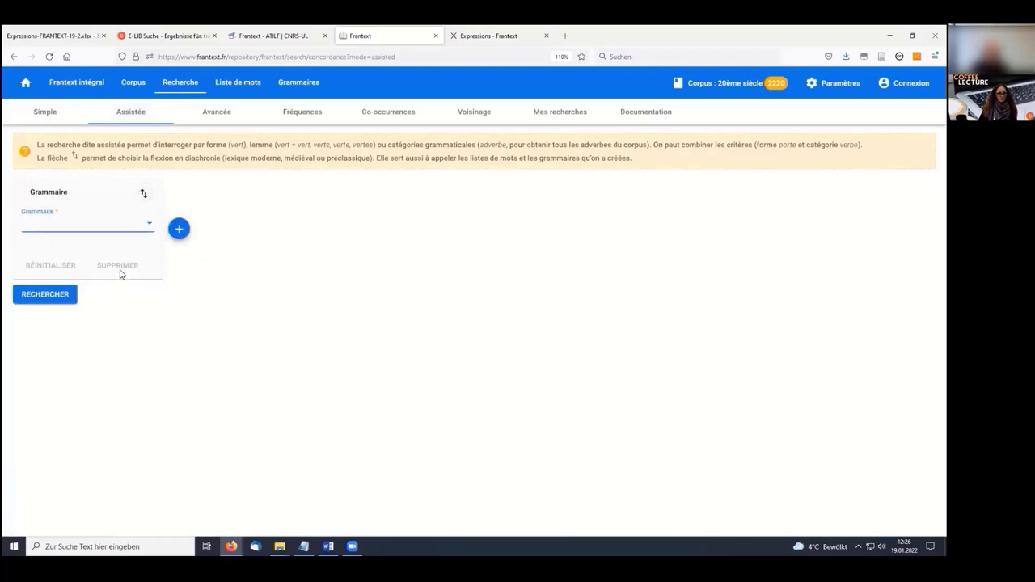
{"action": "left_click", "coordinate": [85, 228]}
{"action": "left_click", "coordinate": [52, 223]}
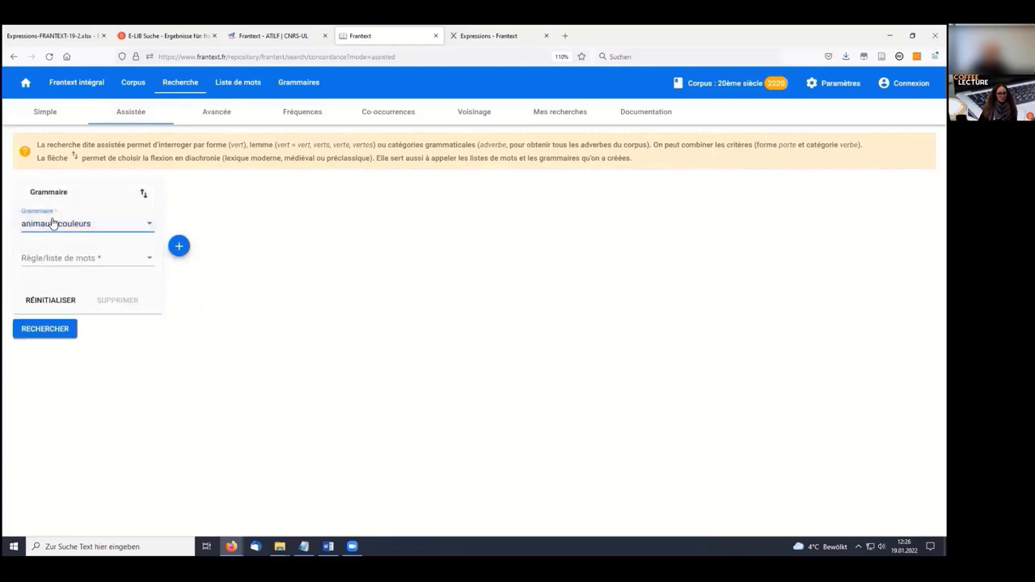
{"action": "left_click", "coordinate": [140, 260]}
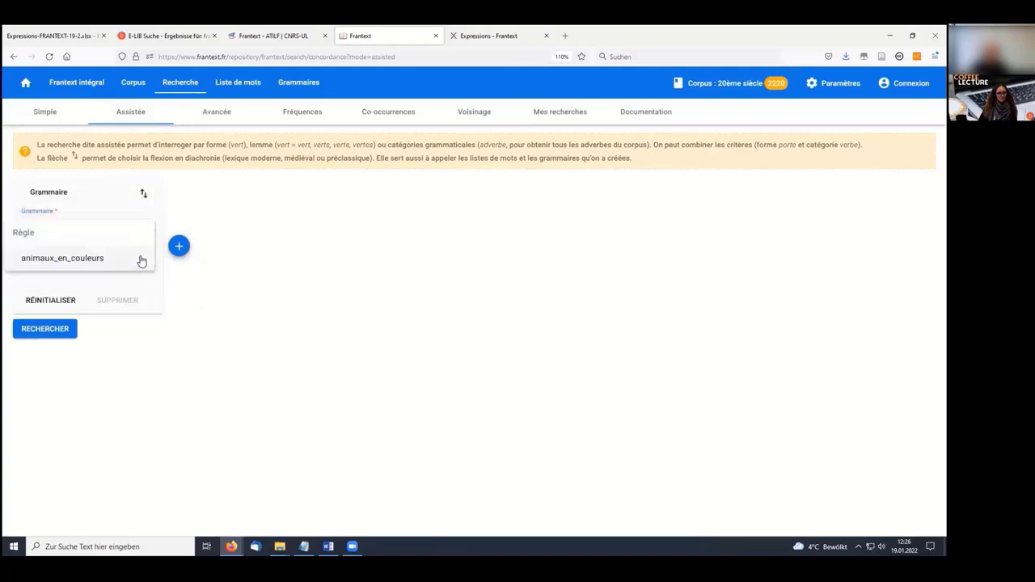
{"action": "left_click", "coordinate": [84, 258]}
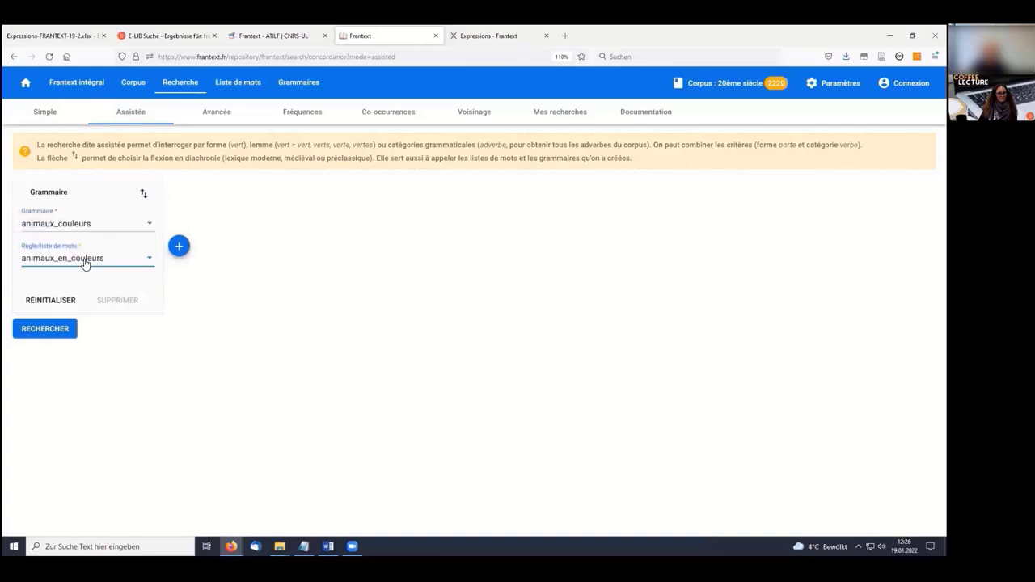
Run the assisted grammar search and look through the concordances of animal and colour combinations
{"action": "left_click", "coordinate": [46, 331]}
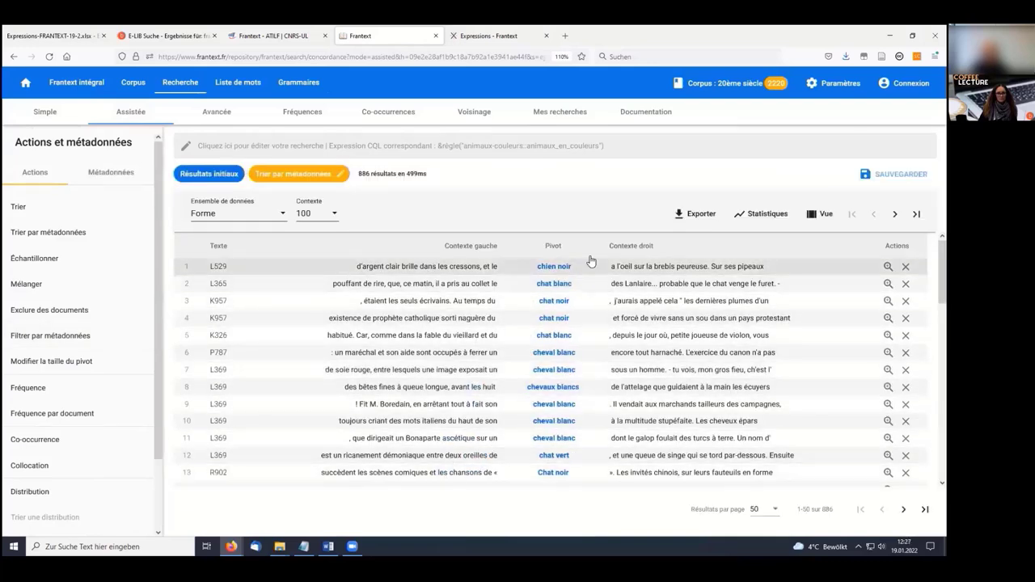
{"action": "scroll", "coordinate": [584, 318], "scroll_direction": "down", "scroll_amount": 1}
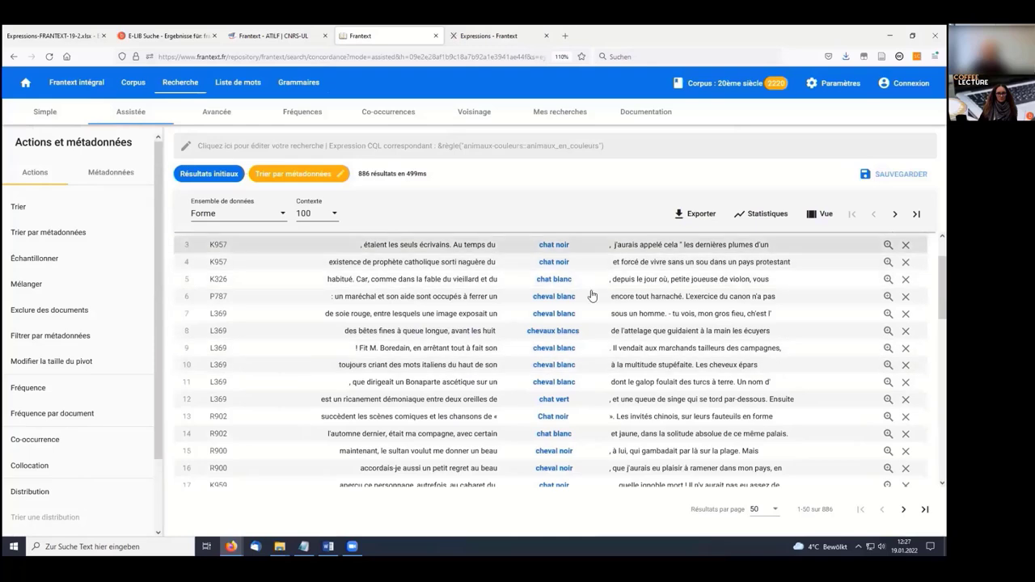
{"action": "scroll", "coordinate": [588, 251], "scroll_direction": "up", "scroll_amount": 1}
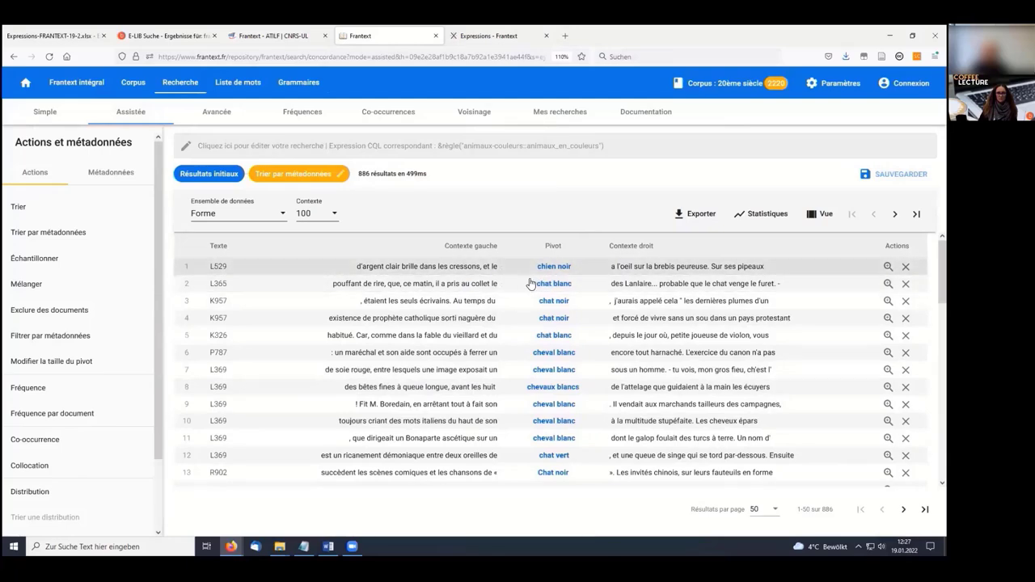
{"action": "scroll", "coordinate": [521, 407], "scroll_direction": "down", "scroll_amount": 1}
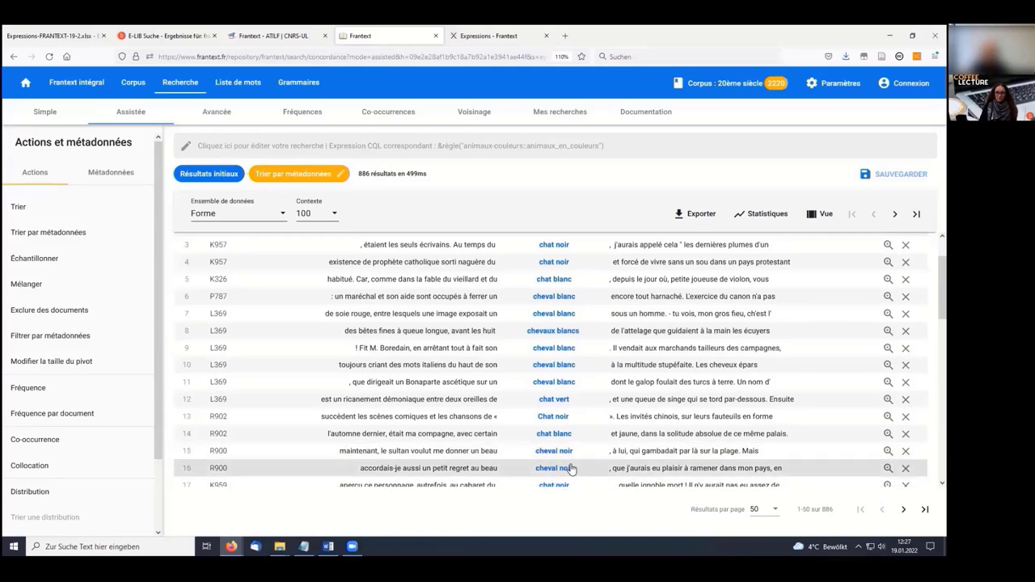
{"action": "scroll", "coordinate": [566, 476], "scroll_direction": "up", "scroll_amount": 1}
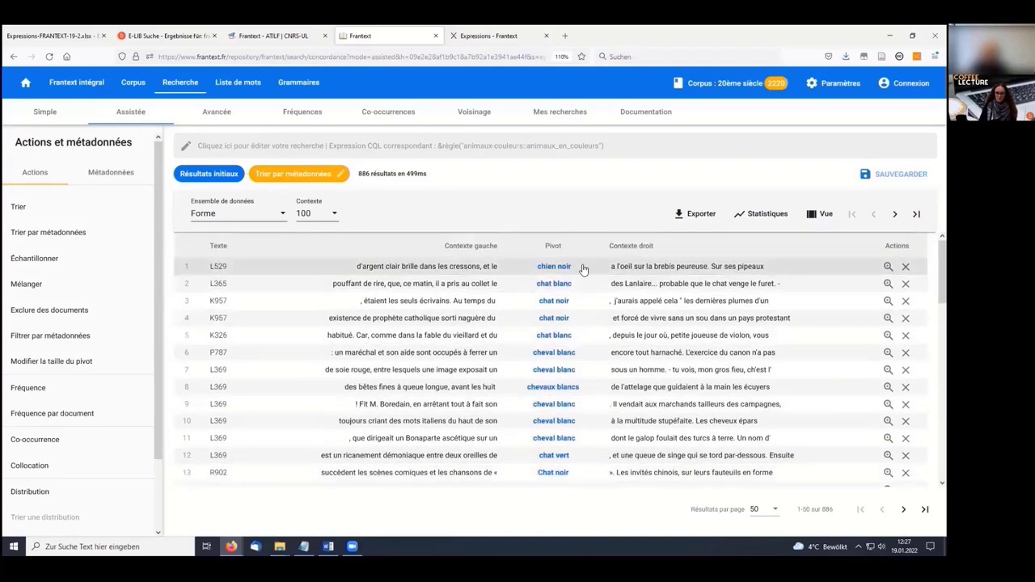
{"action": "scroll", "coordinate": [588, 374], "scroll_direction": "down", "scroll_amount": 4}
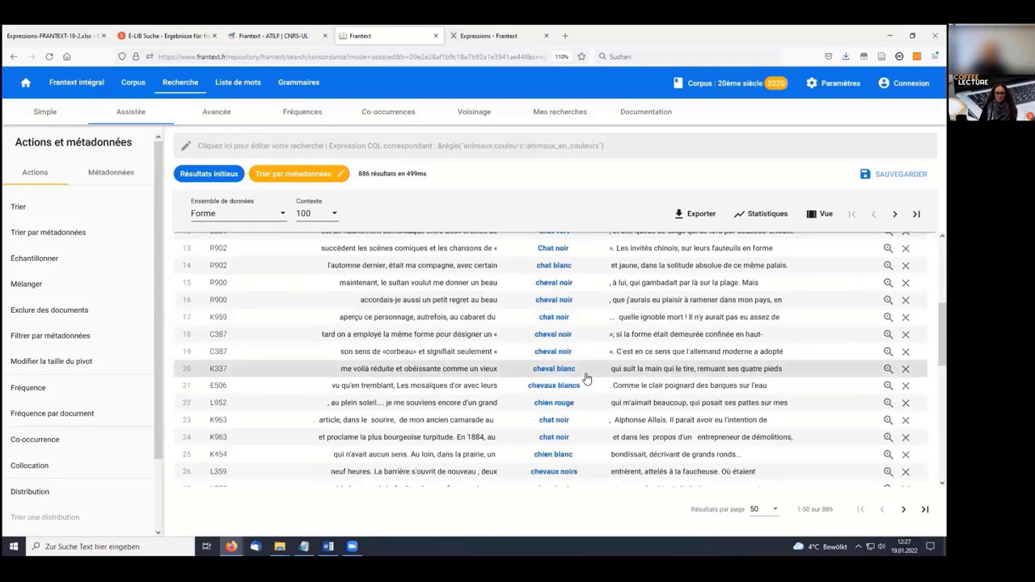
{"action": "scroll", "coordinate": [588, 378], "scroll_direction": "down", "scroll_amount": 2}
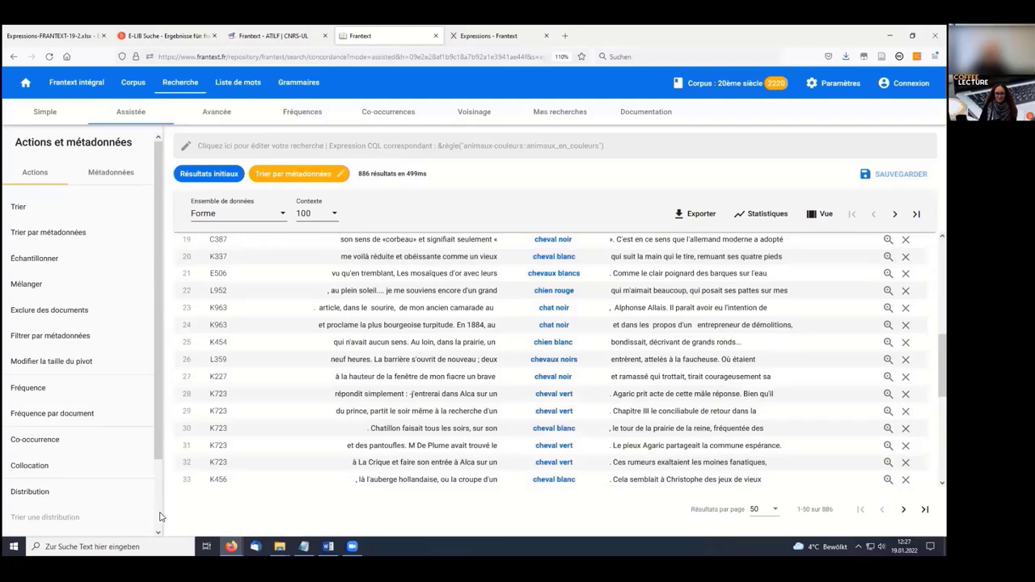
Calculate the frequency of the search results with the level 1 position set to Pivot, and review the whole frequency list
{"action": "scroll", "coordinate": [159, 516], "scroll_direction": "down", "scroll_amount": 2}
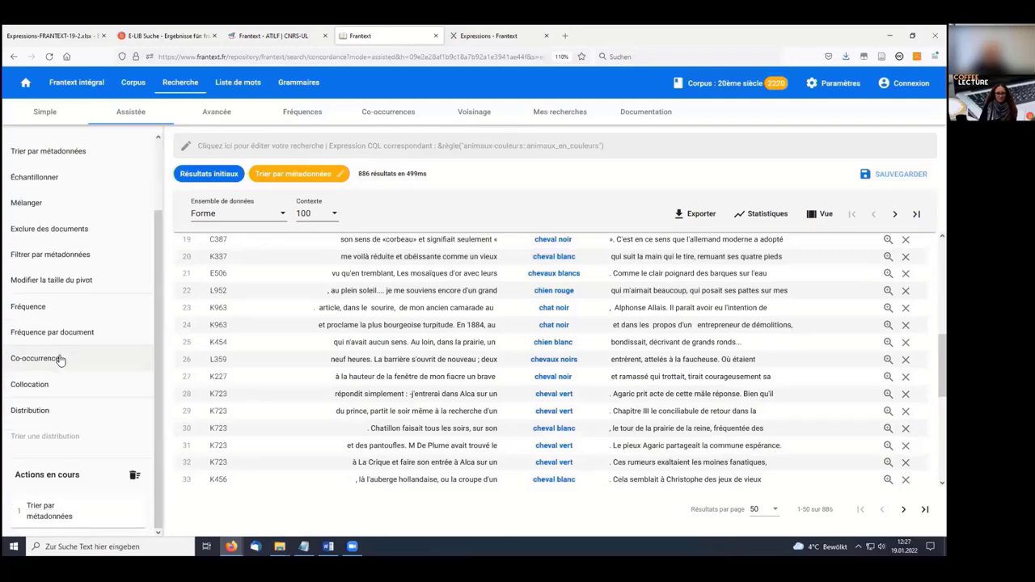
{"action": "left_click", "coordinate": [28, 308]}
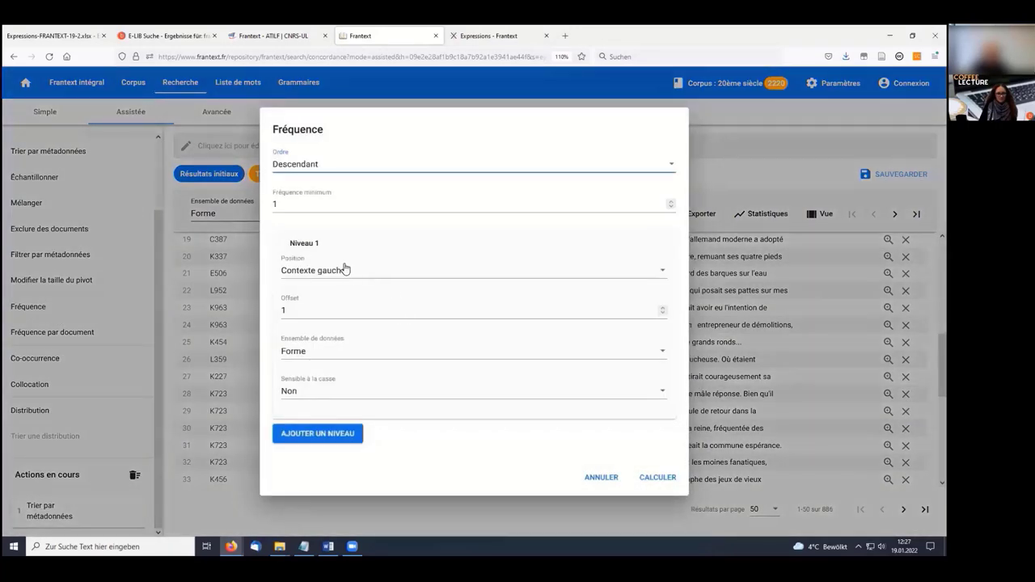
{"action": "left_click", "coordinate": [344, 271]}
{"action": "left_click", "coordinate": [316, 296]}
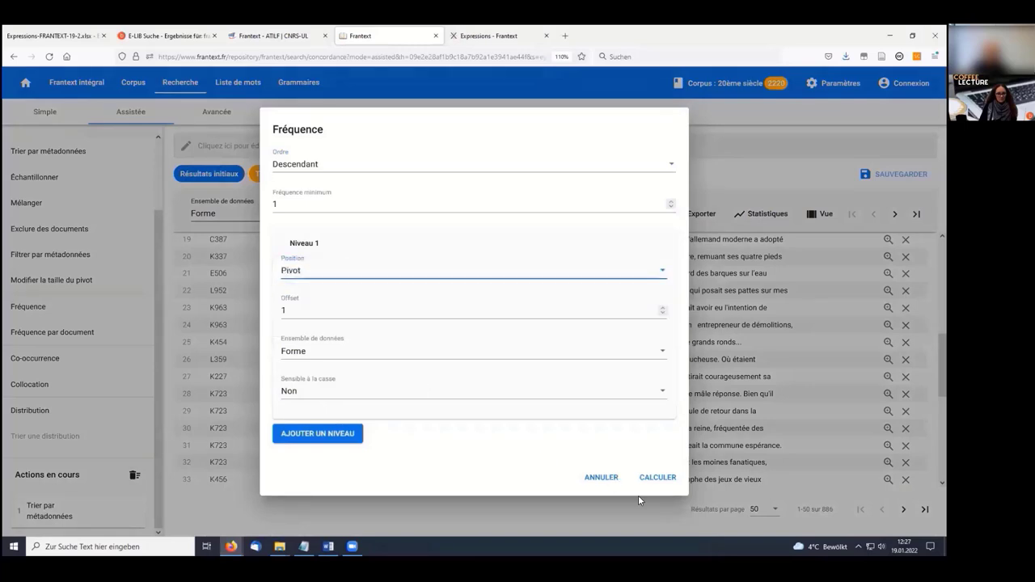
{"action": "left_click", "coordinate": [658, 478]}
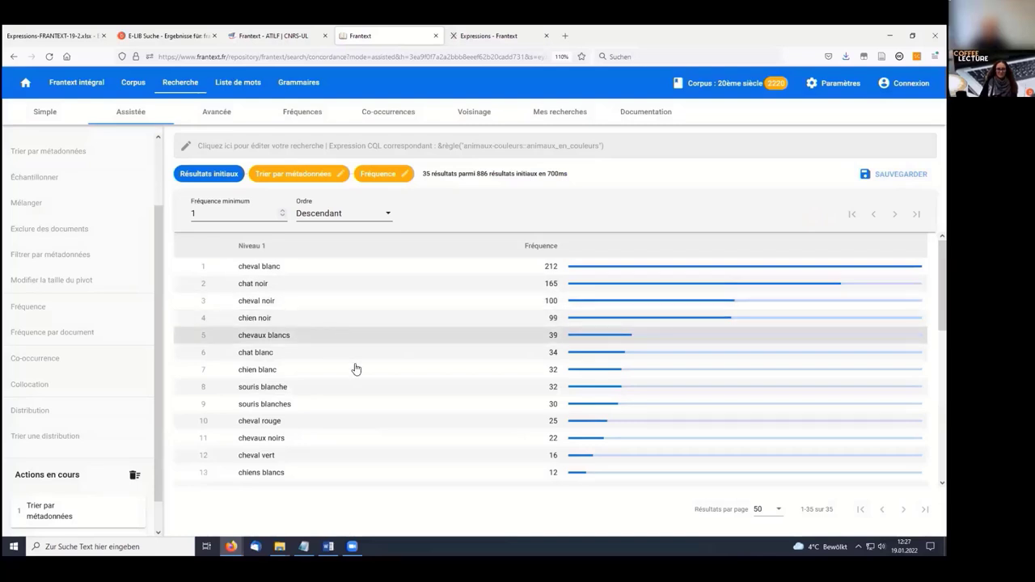
{"action": "scroll", "coordinate": [356, 368], "scroll_direction": "down", "scroll_amount": 5}
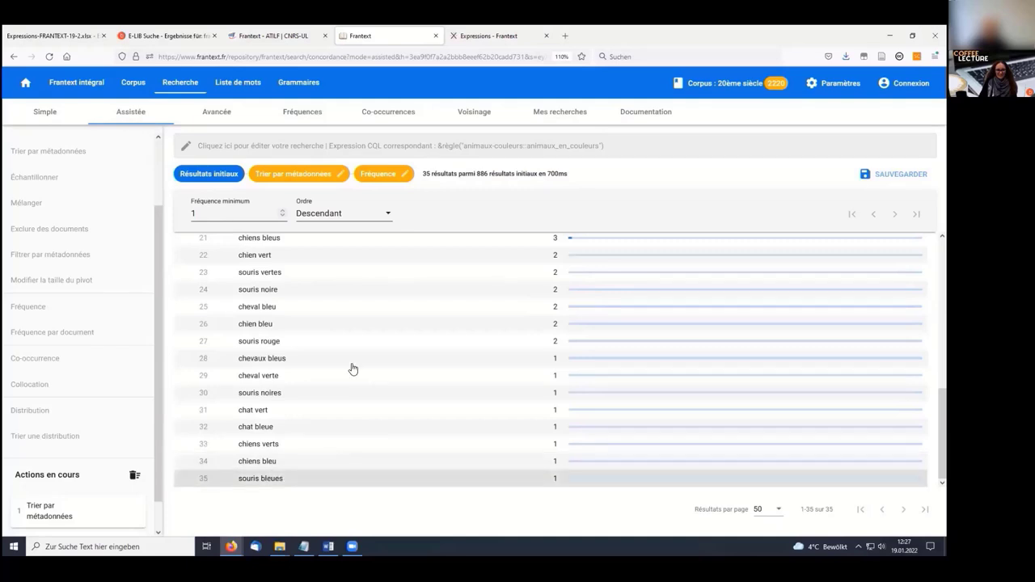
{"action": "scroll", "coordinate": [356, 364], "scroll_direction": "up", "scroll_amount": 5}
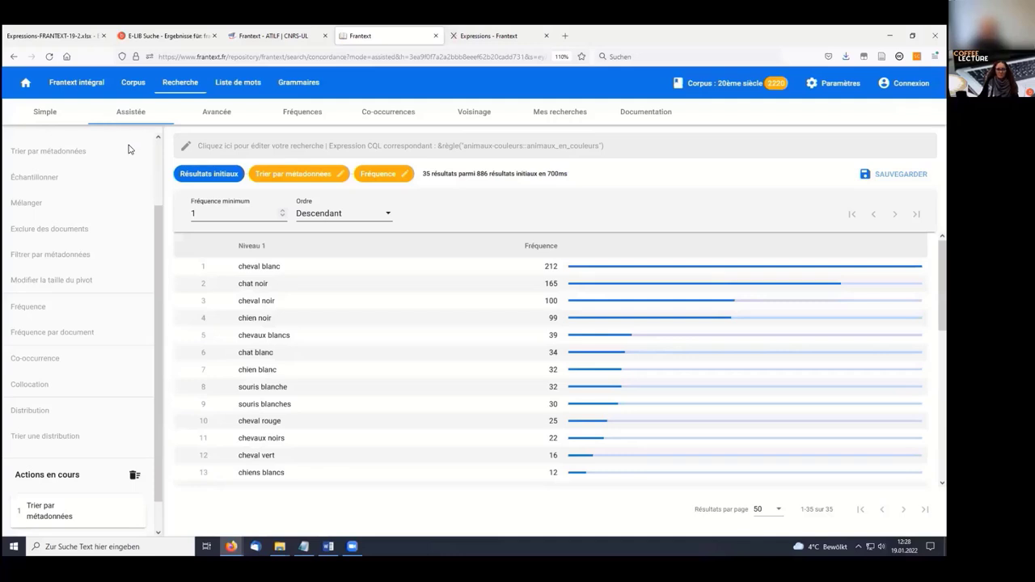
{"action": "mouse_move", "coordinate": [22, 501]}
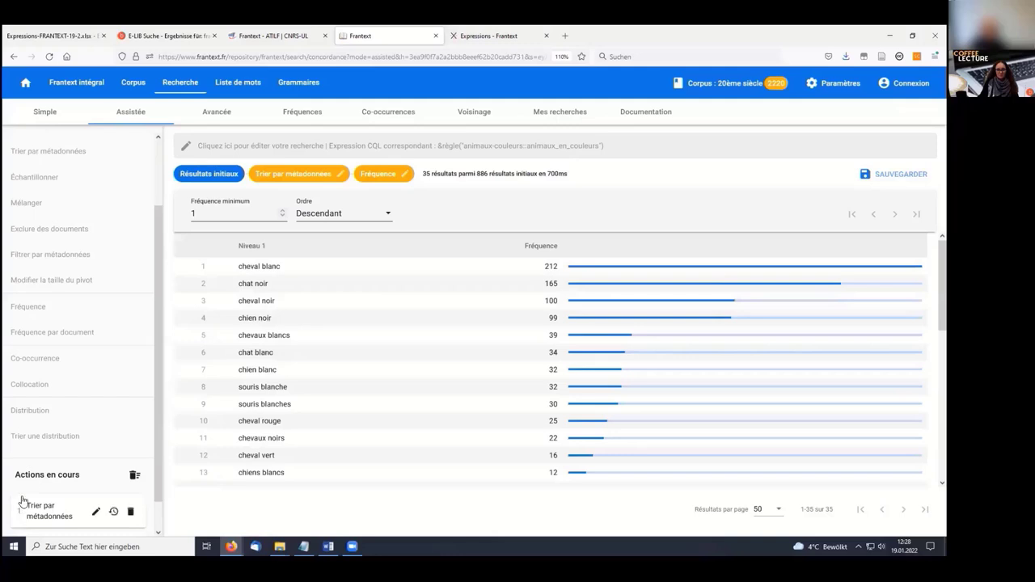